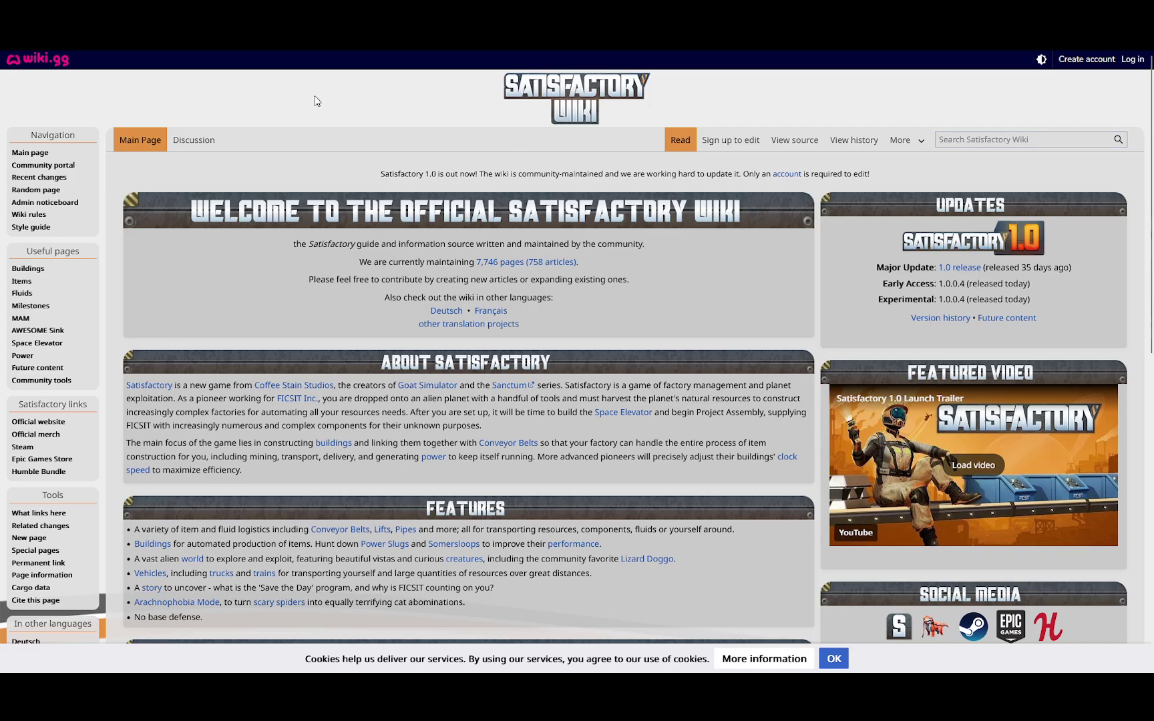
- Search the wiki for 'iron ore' and open the Iron Ore page
click(1012, 139)
text(iron )
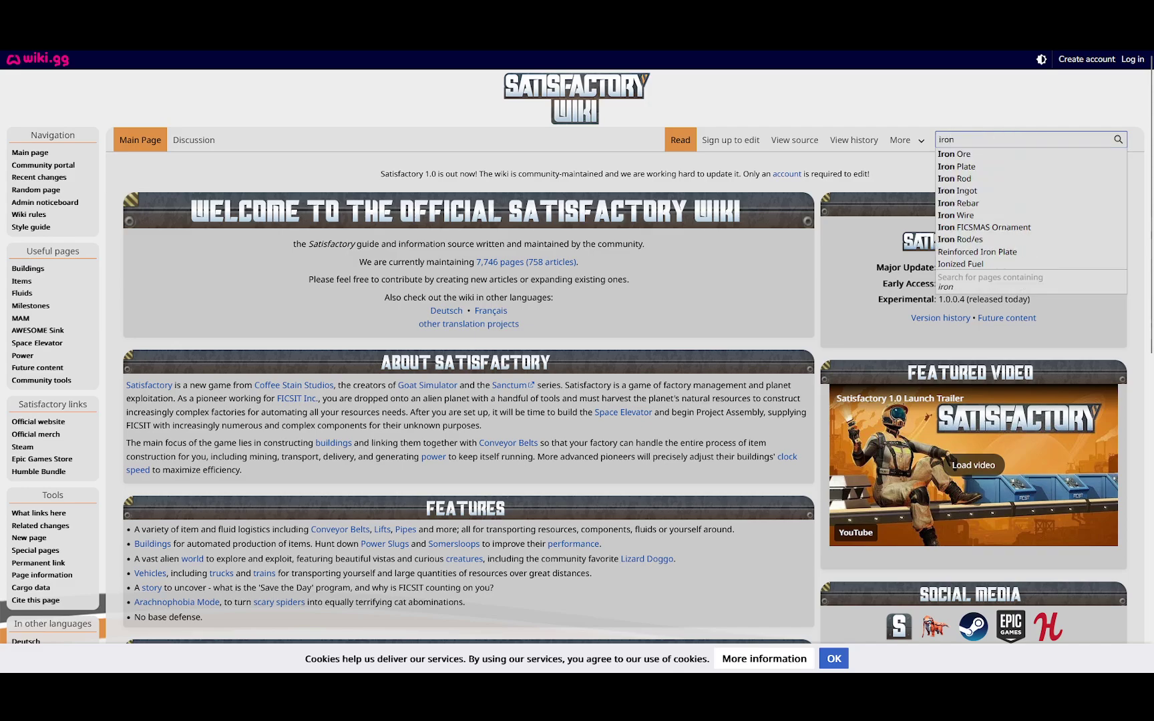
text(ore)
key(Return)
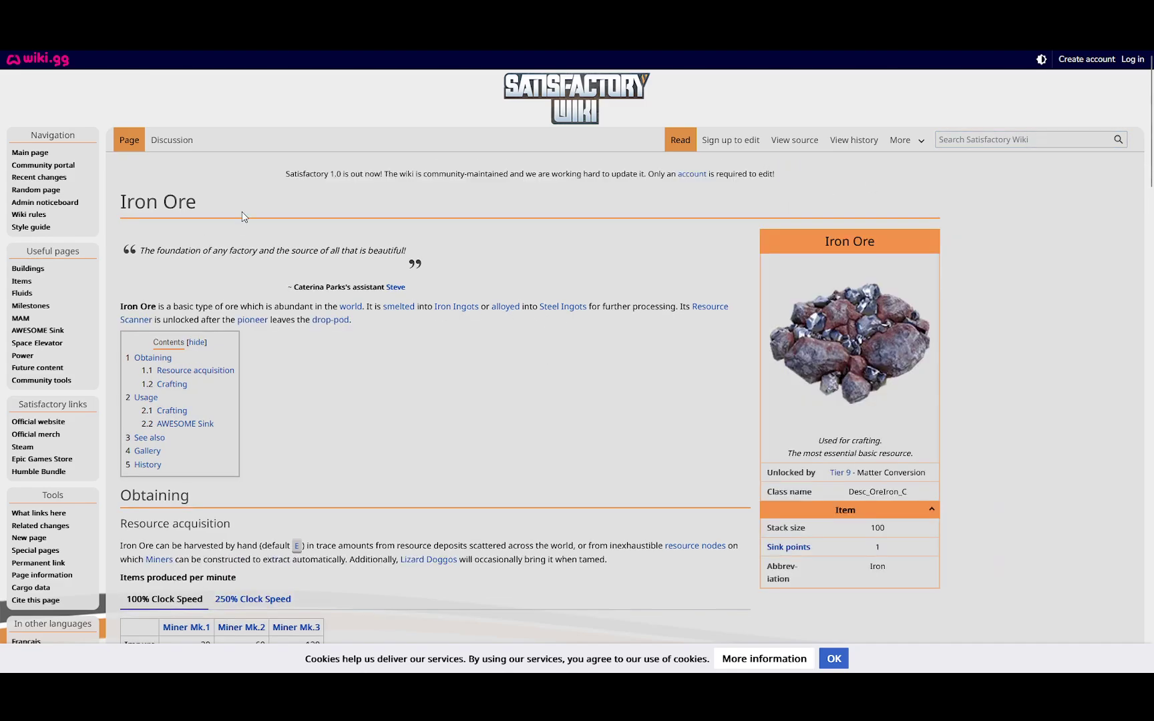
- Find the miner output table and select the Mk.3 normal-node rate of 240
scroll(269, 294, down, 5)
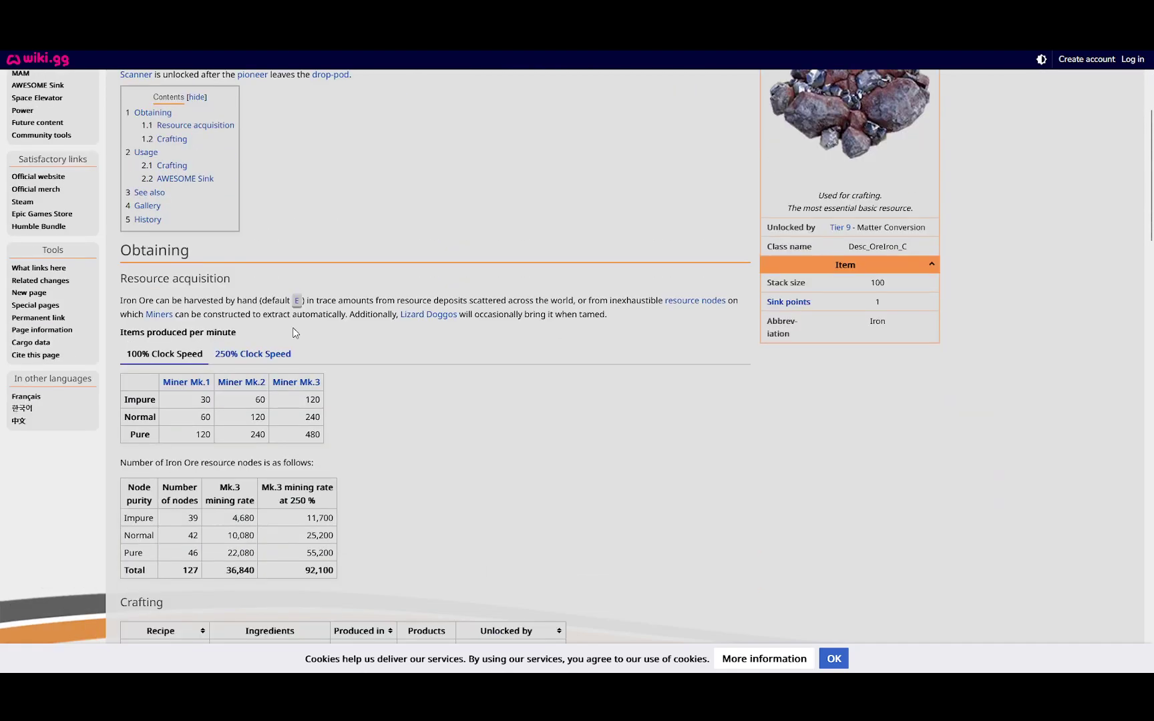
drag(115, 341, 349, 381)
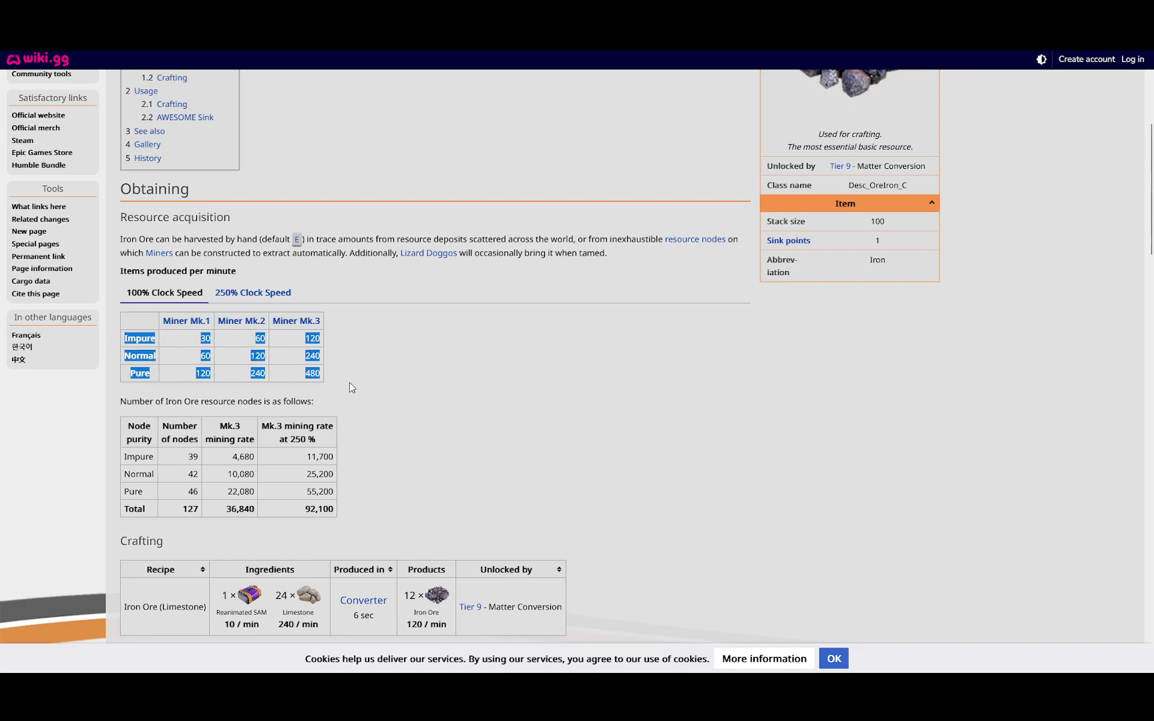
click(382, 354)
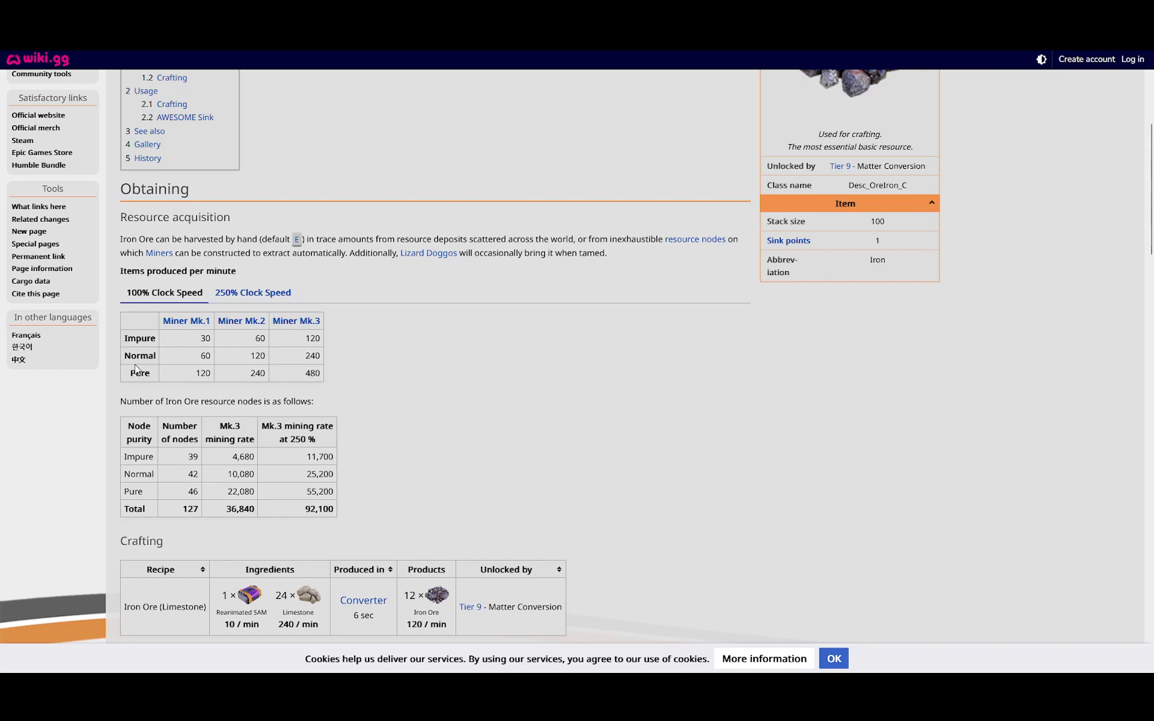
double_click(307, 359)
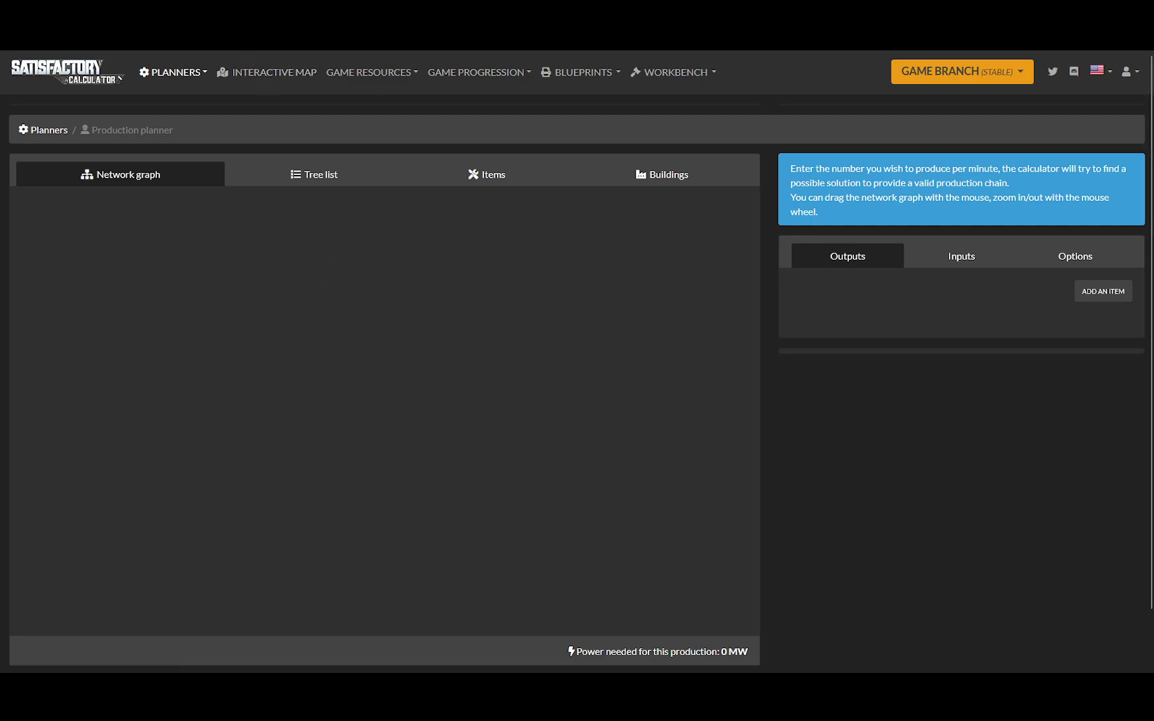
- Open the calculator's production planner from the Planners menu
click(70, 68)
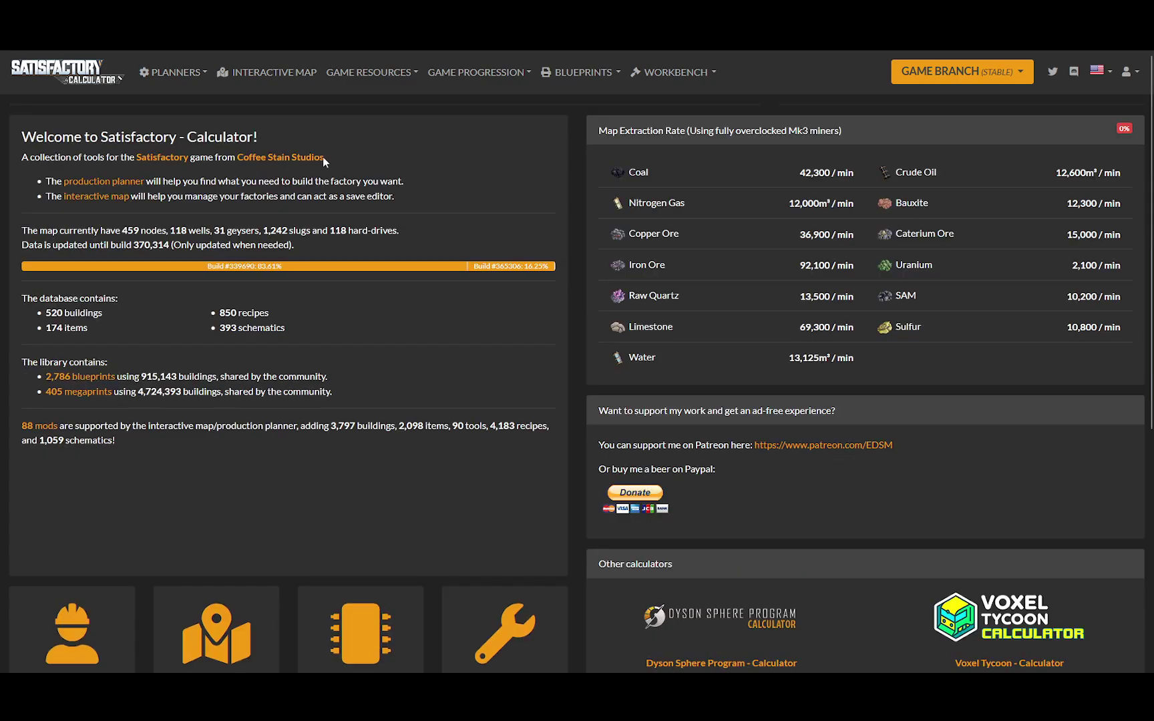
click(188, 77)
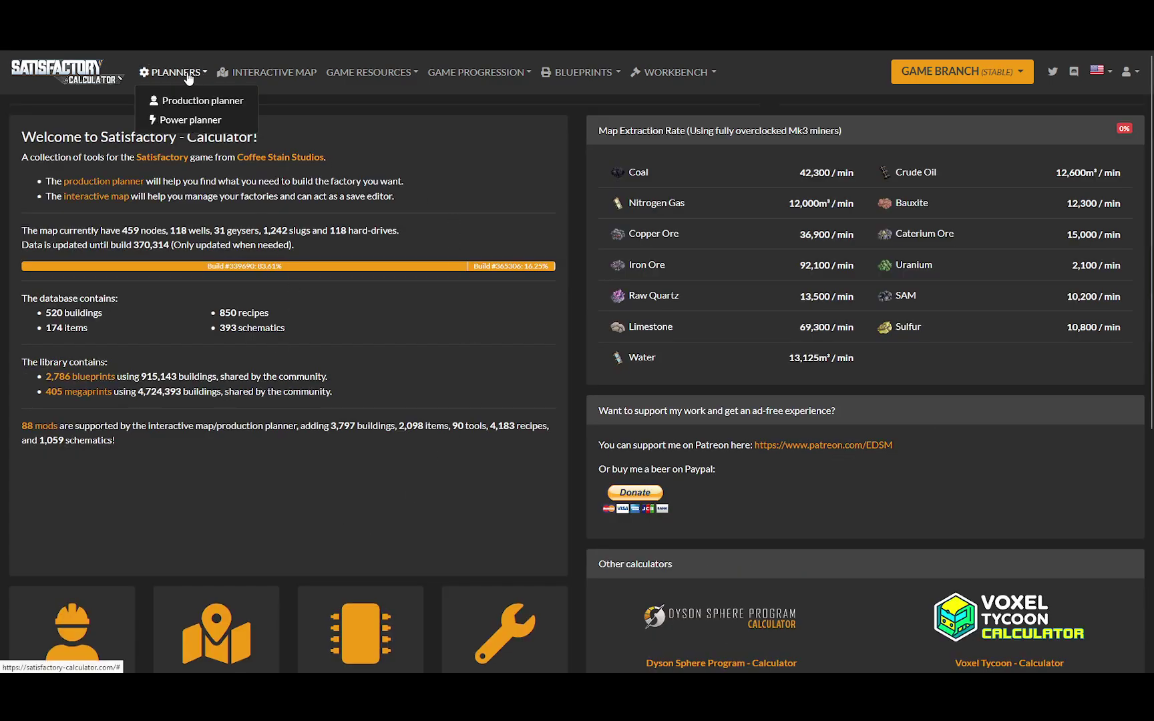
click(187, 100)
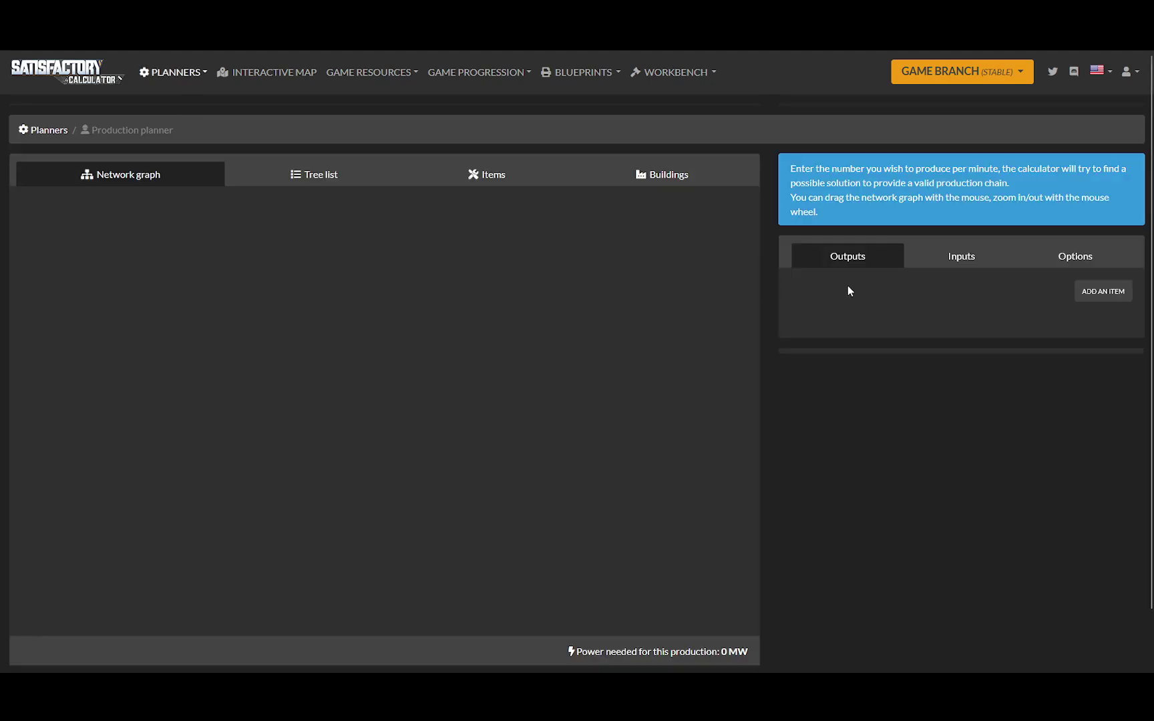
- Add Iron Ore as a planner input with an amount of 240
click(952, 265)
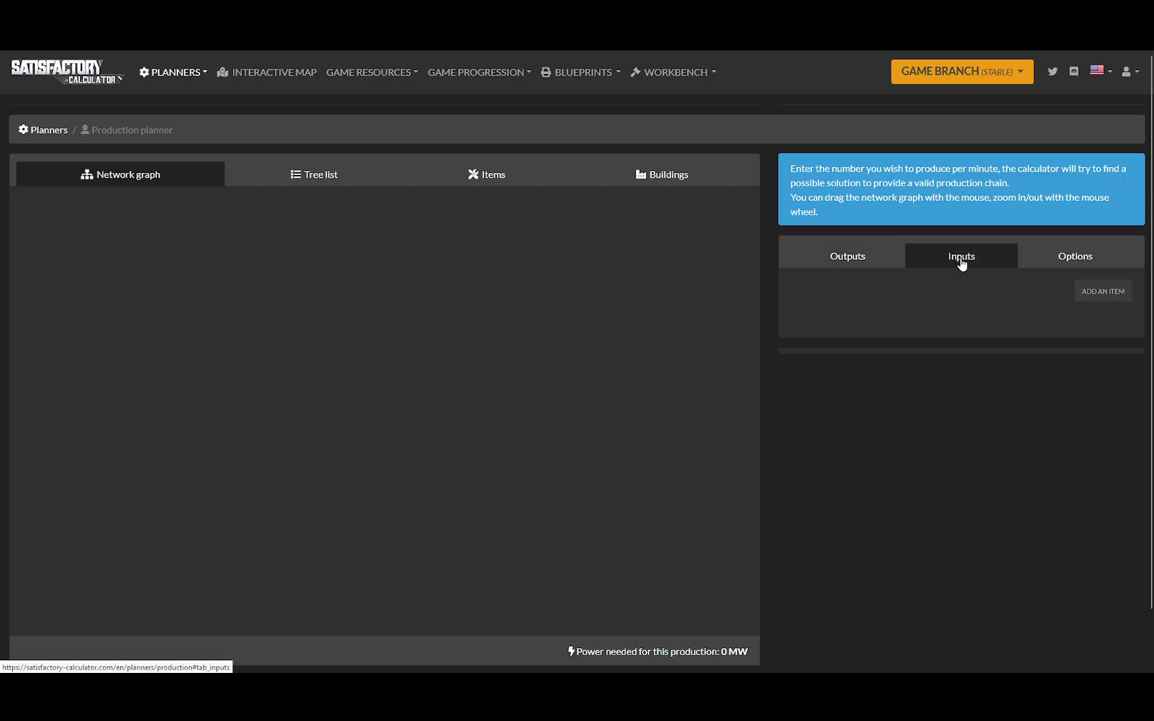
click(1105, 292)
click(404, 274)
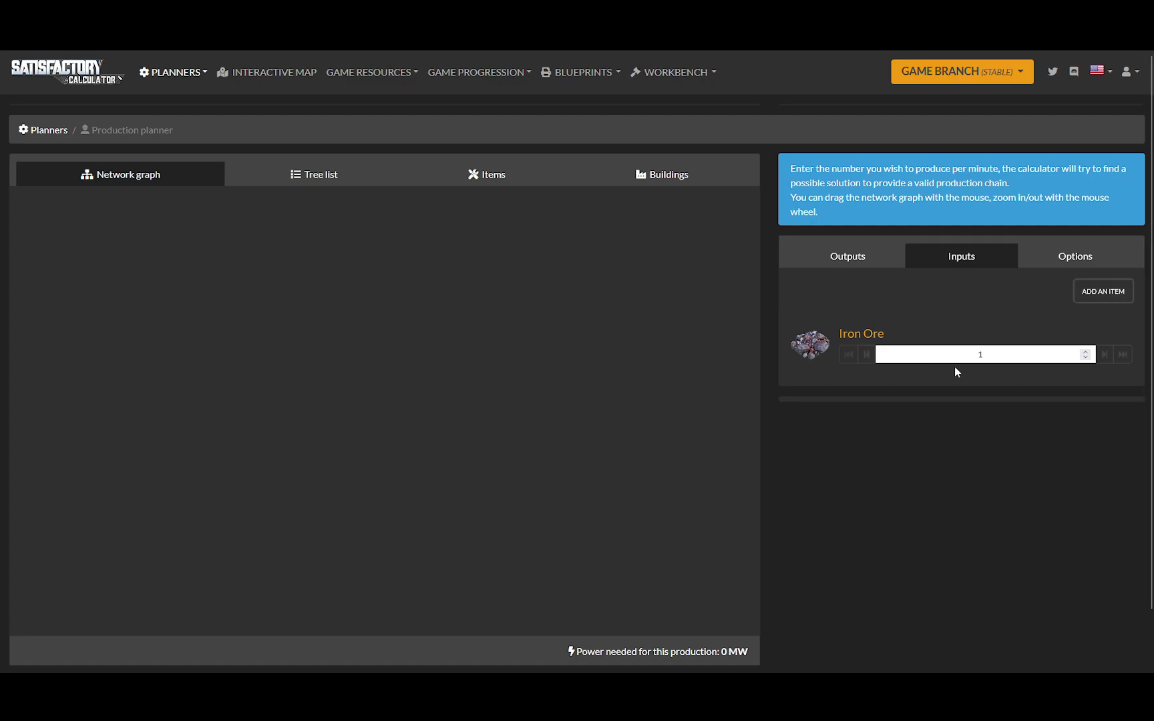
click(958, 355)
text(2400)
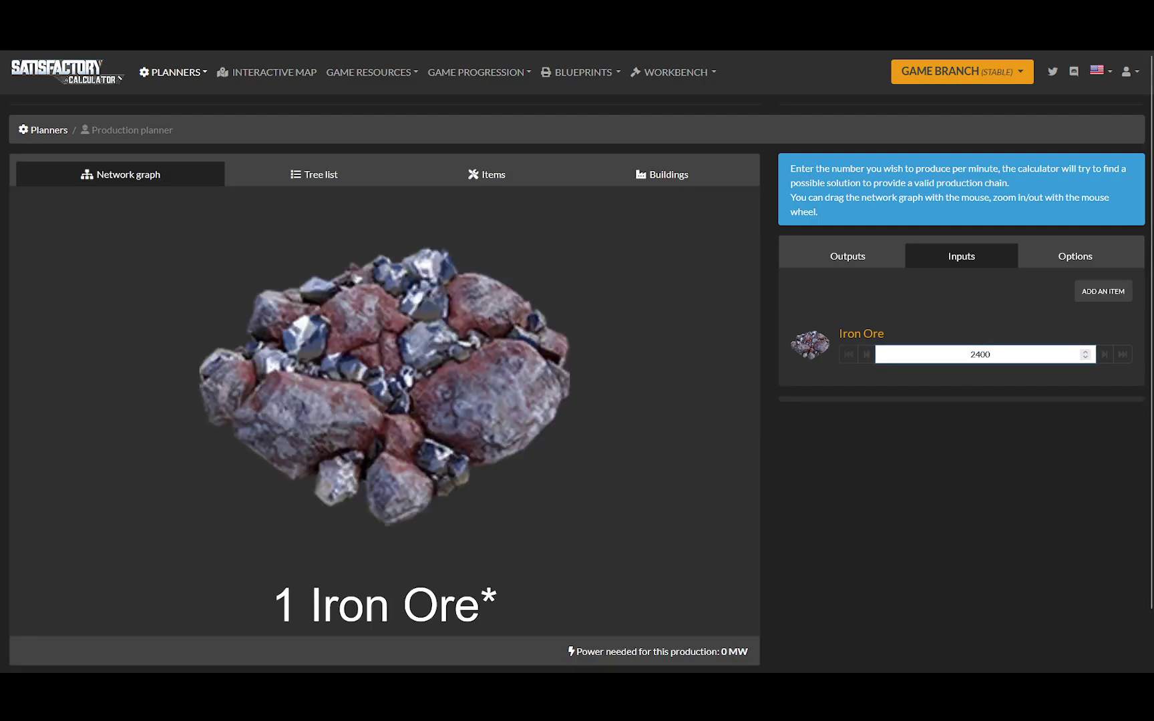
key(BackSpace)
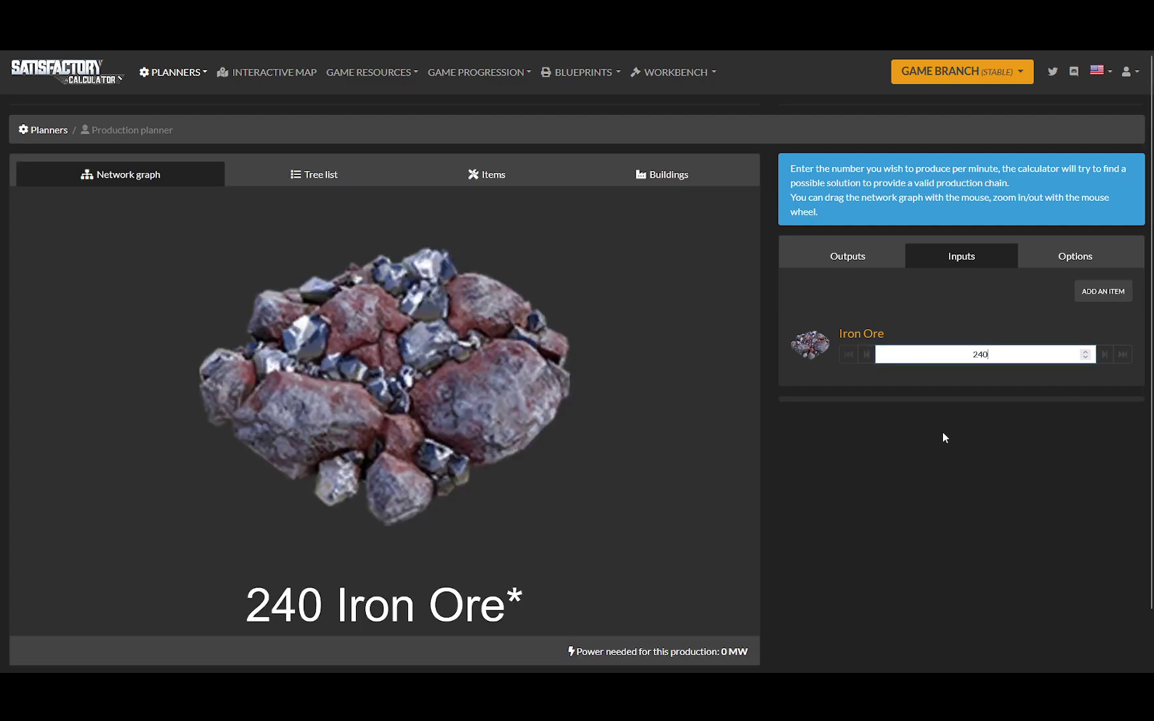
click(866, 299)
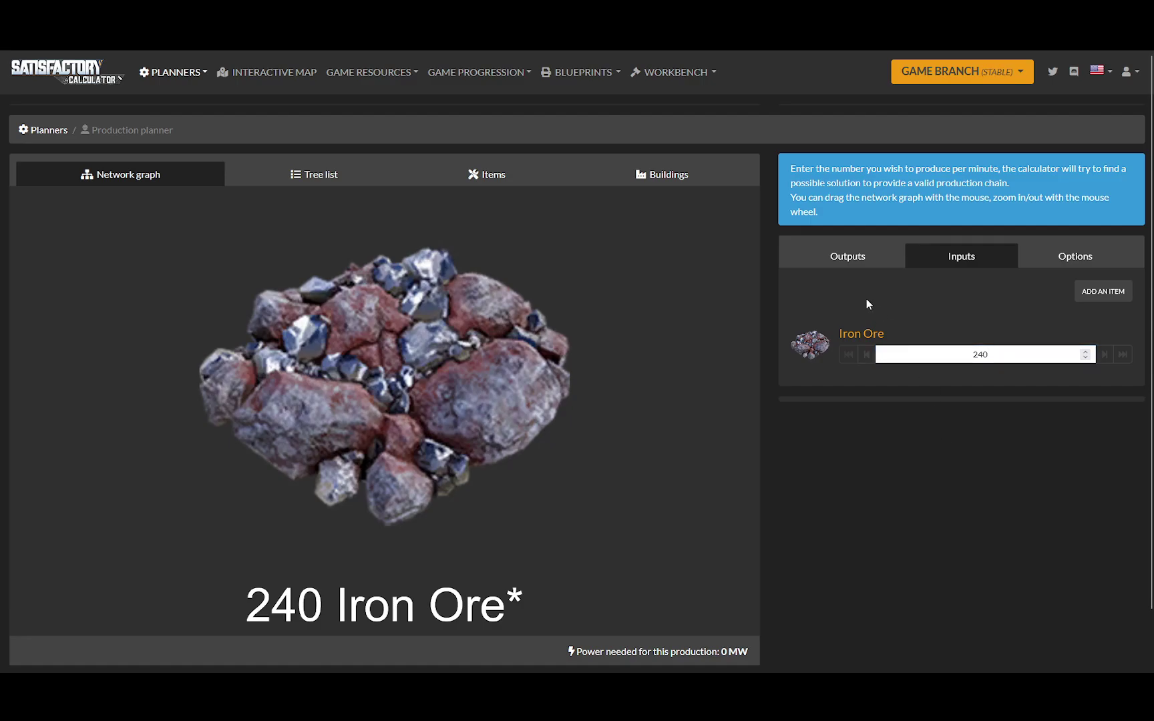
- Add Screw from Standard Parts as an output and zoom the graph to show the Smelter-Constructor chain
click(845, 259)
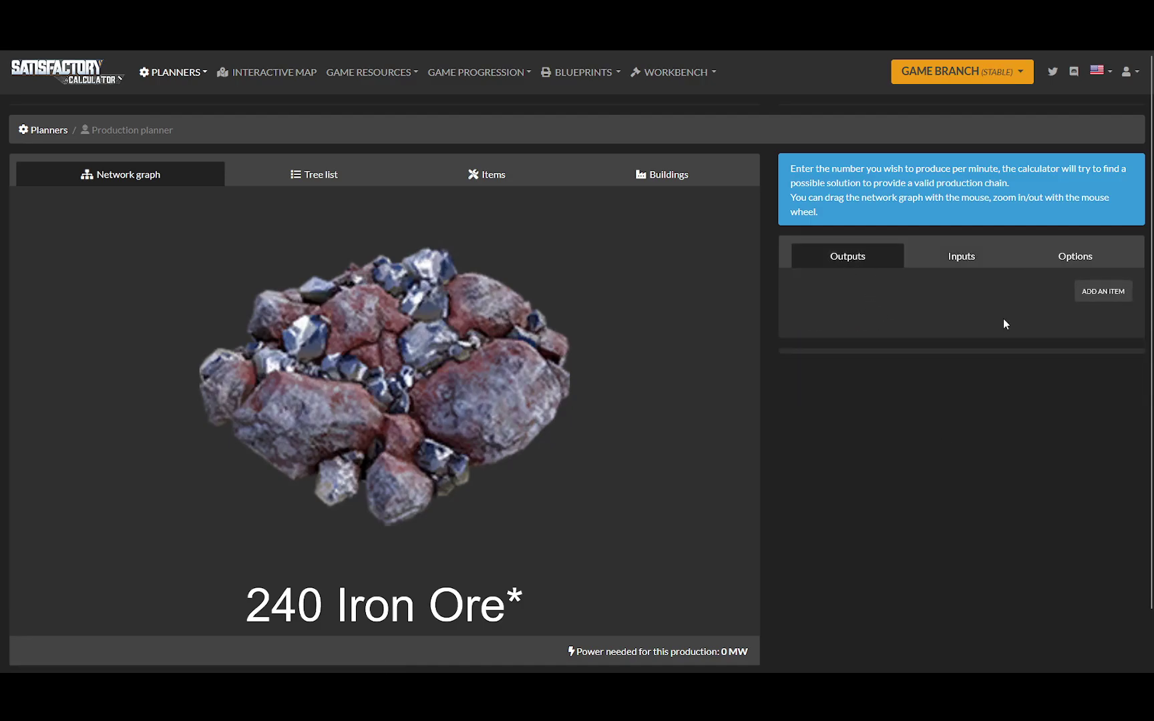
click(1101, 291)
scroll(693, 412, down, 16)
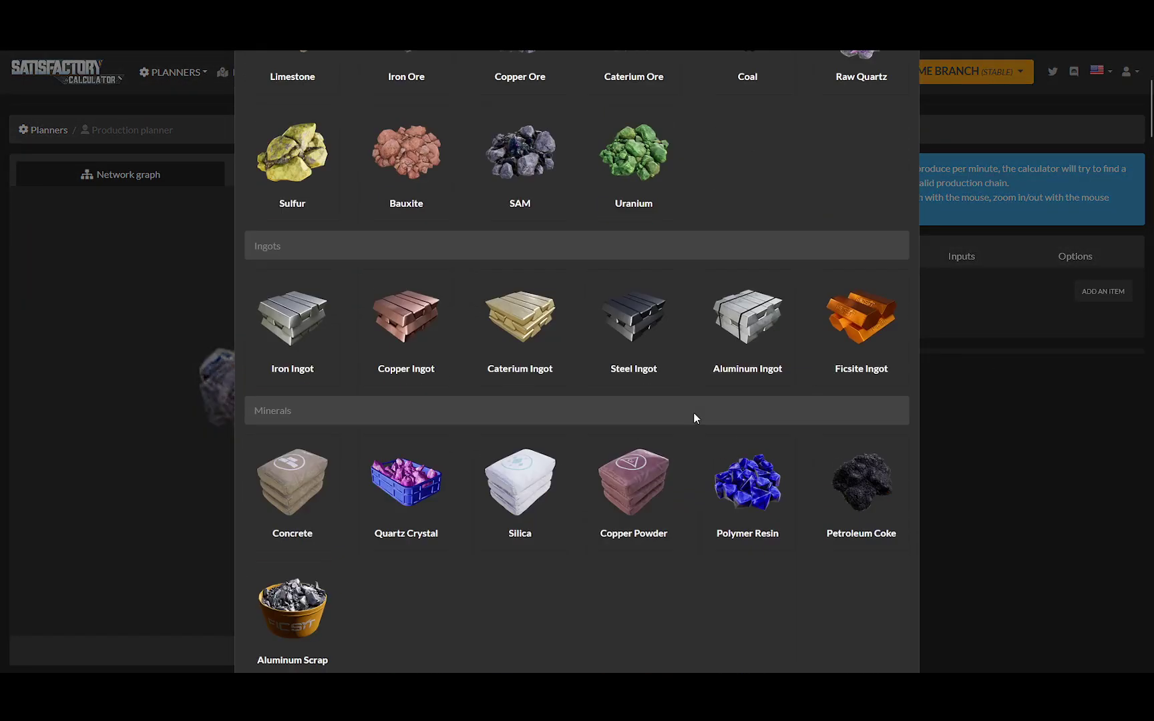
scroll(467, 285, down, 2)
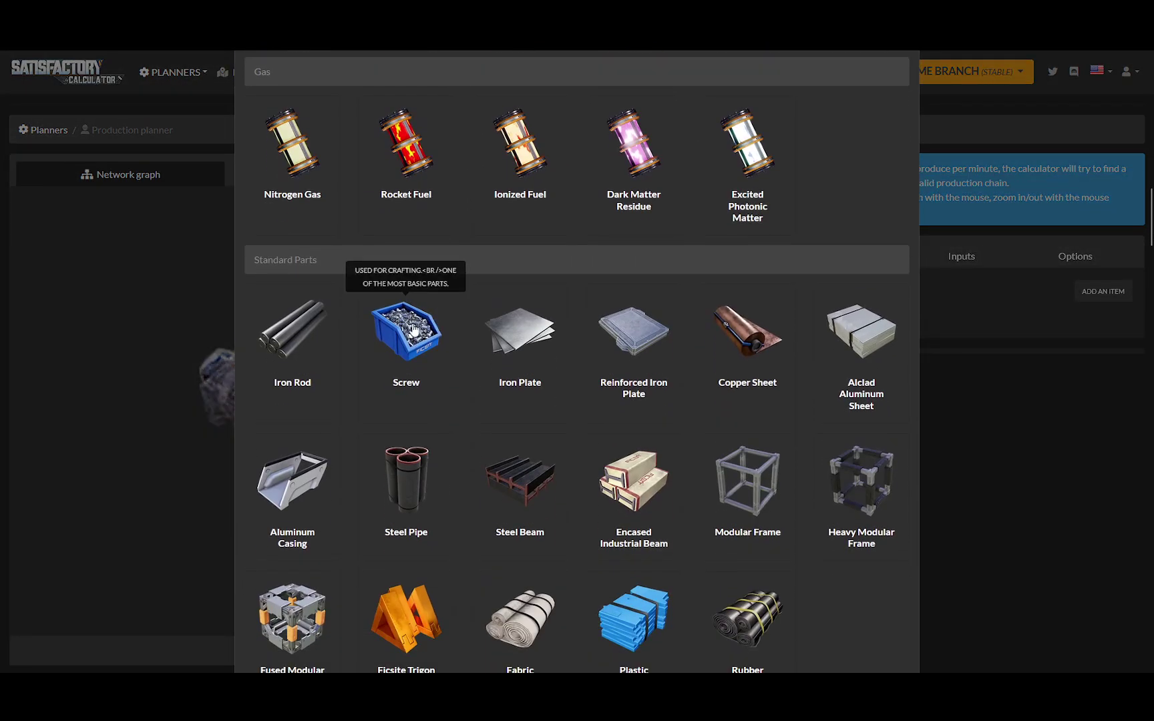
click(412, 331)
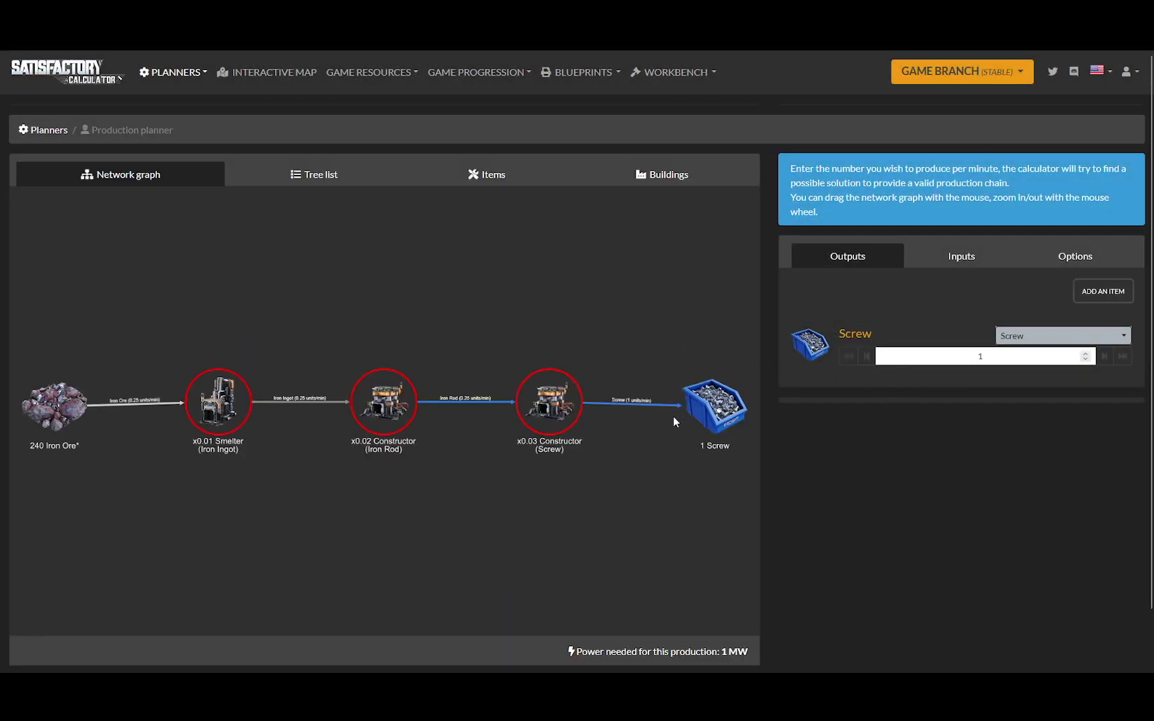
scroll(134, 434, up, 5)
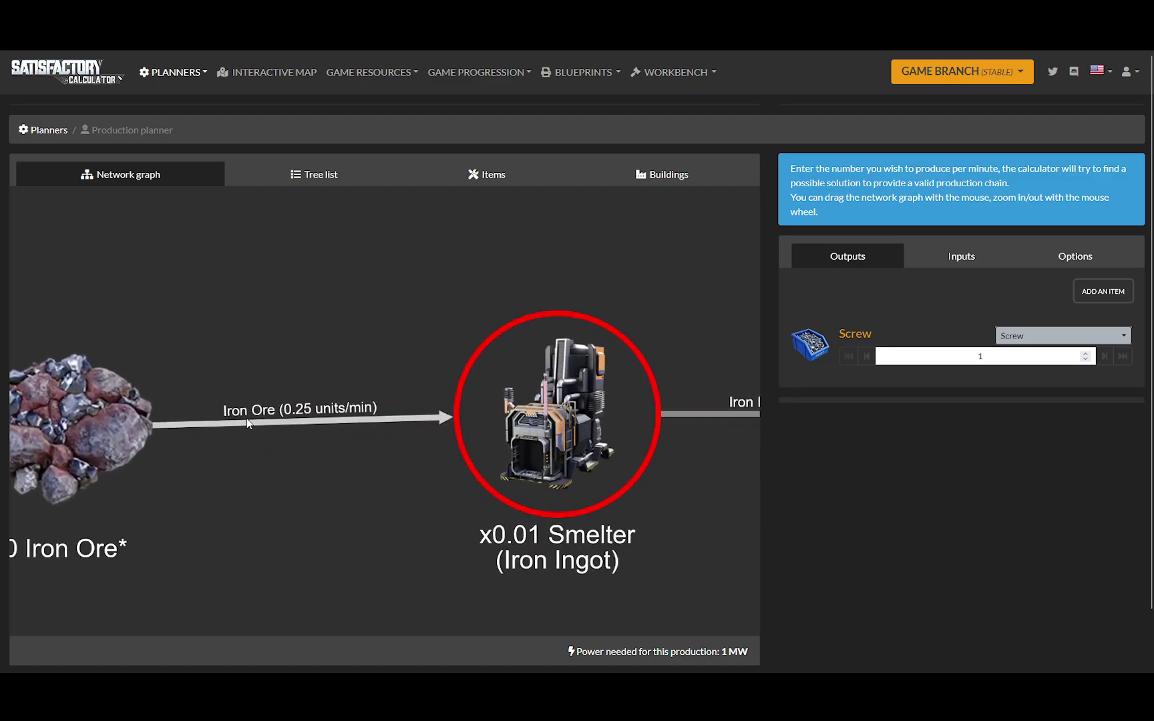
scroll(303, 420, down, 5)
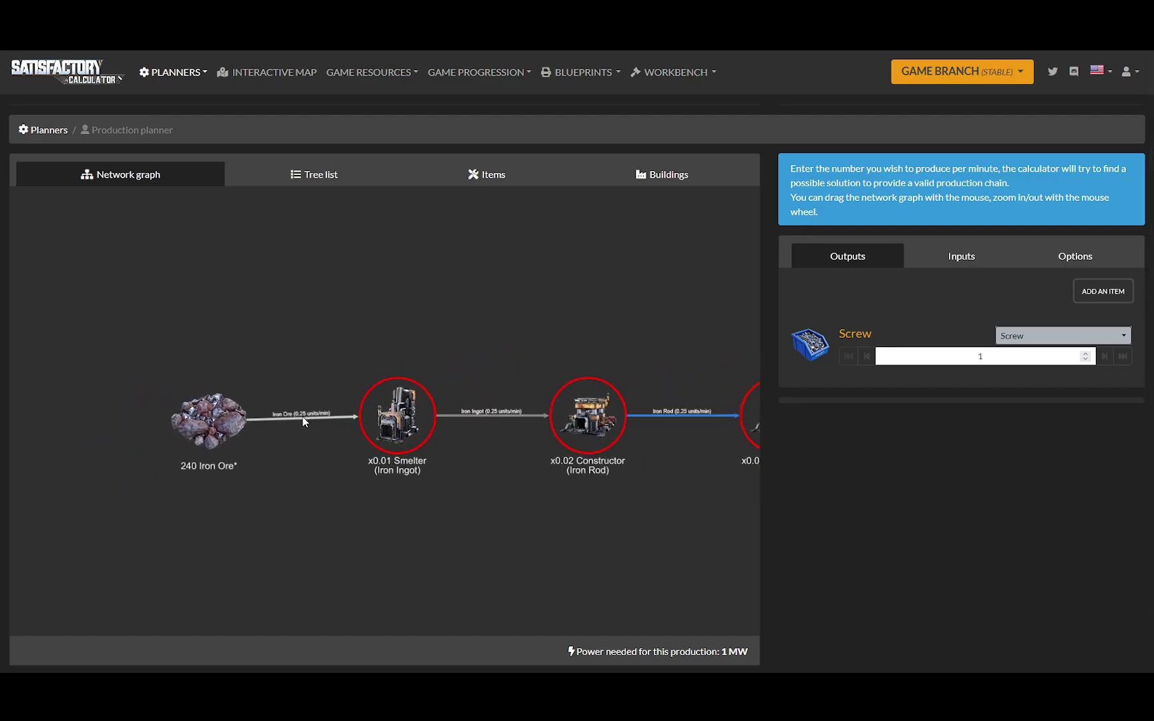
scroll(340, 435, down, 4)
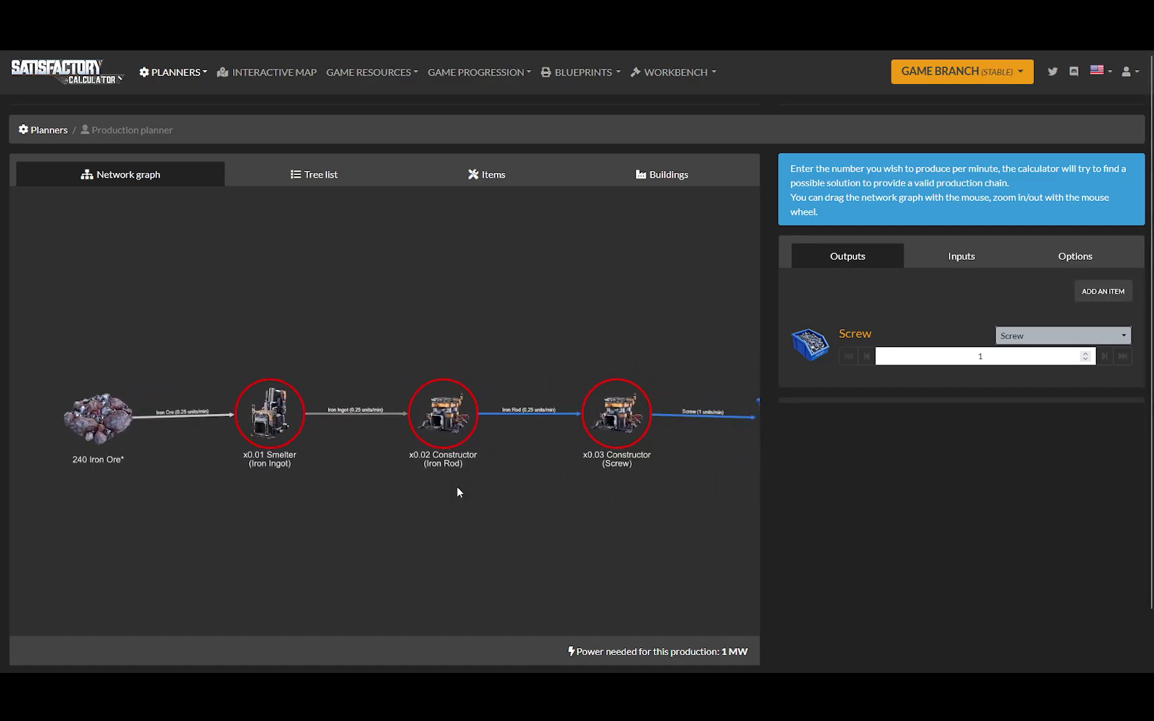
scroll(467, 497, down, 3)
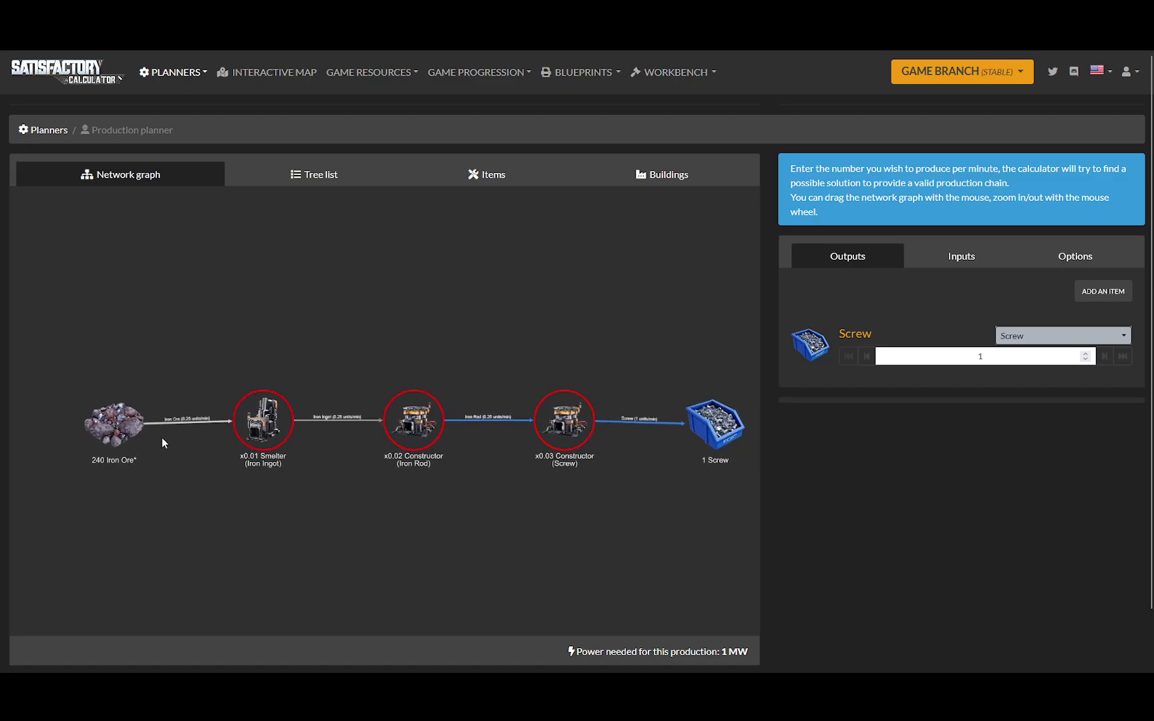
scroll(129, 427, up, 6)
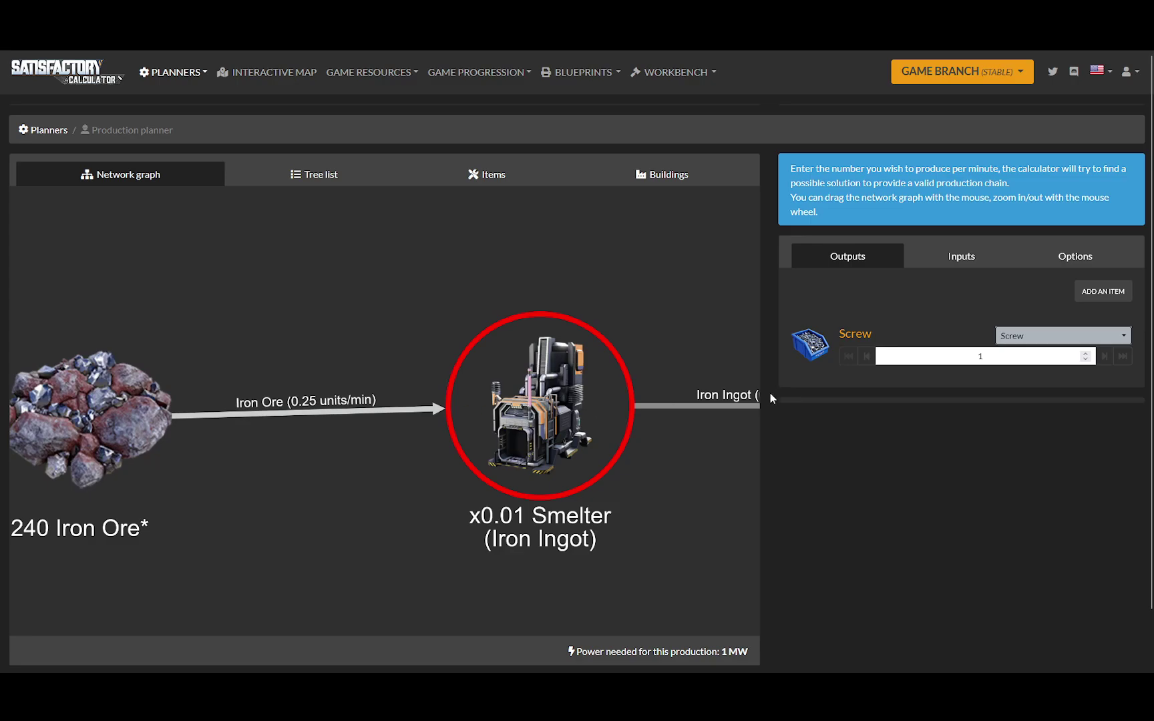
- Try Screw targets of 500 and then 1200, panning the graph to the Iron Ore and Smelter nodes
click(951, 354)
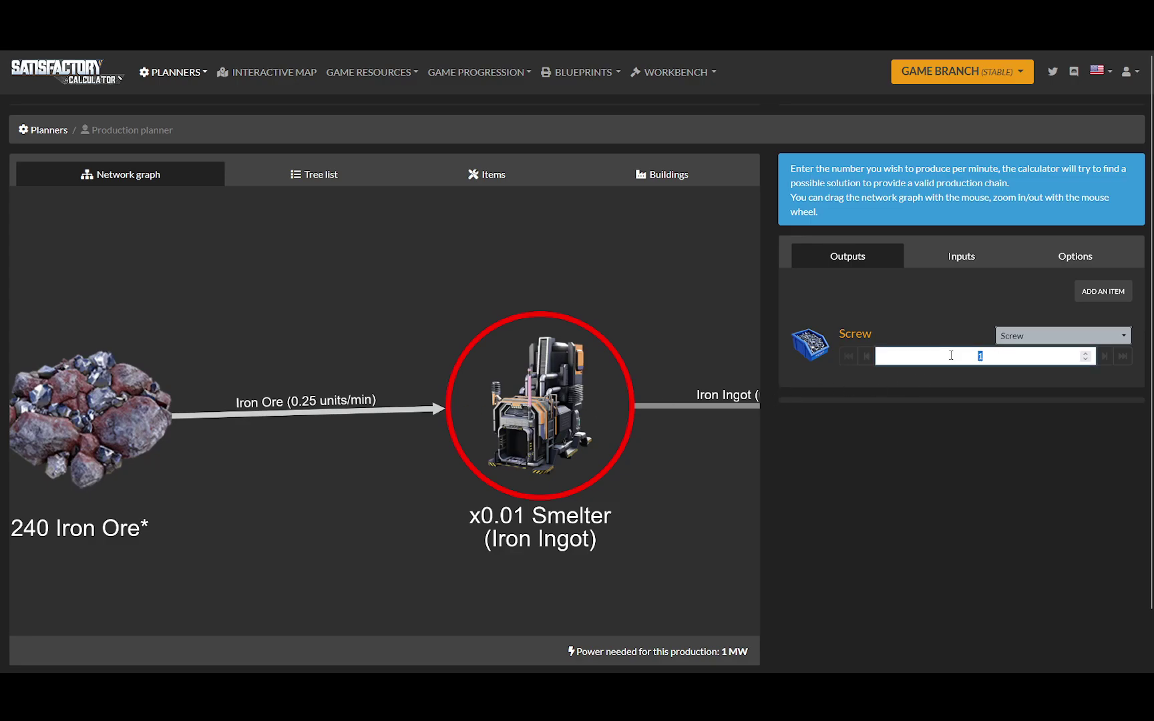
text(500)
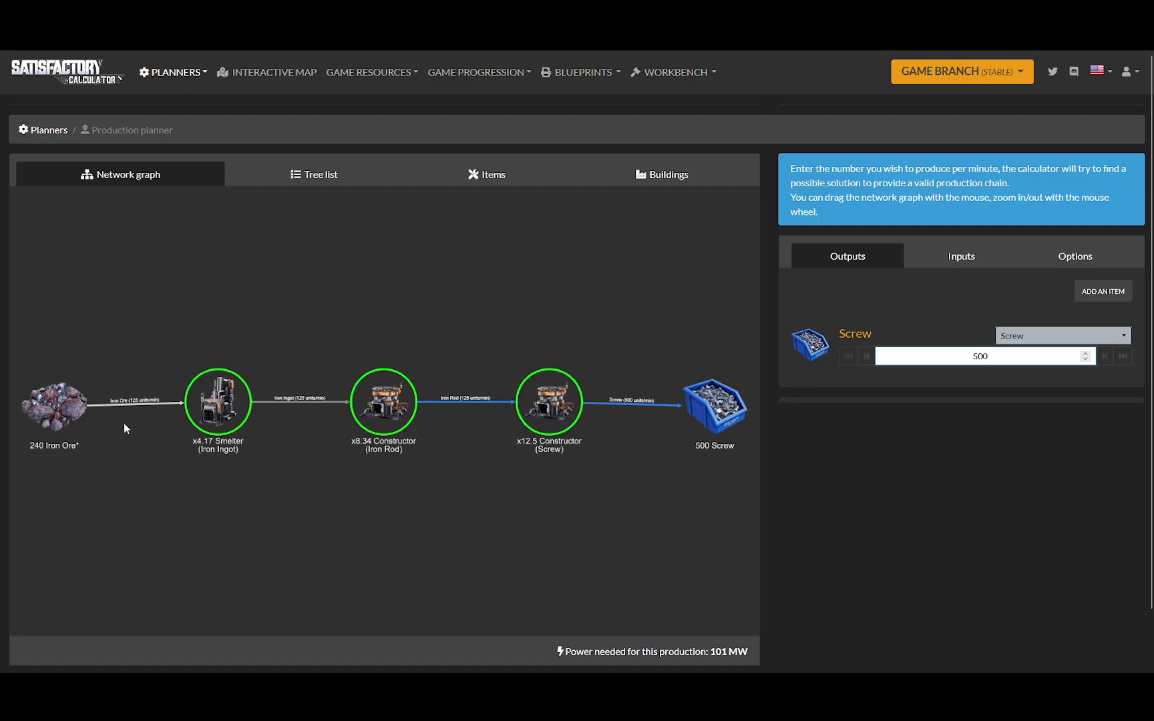
scroll(171, 381, up, 5)
drag(171, 381, 446, 379)
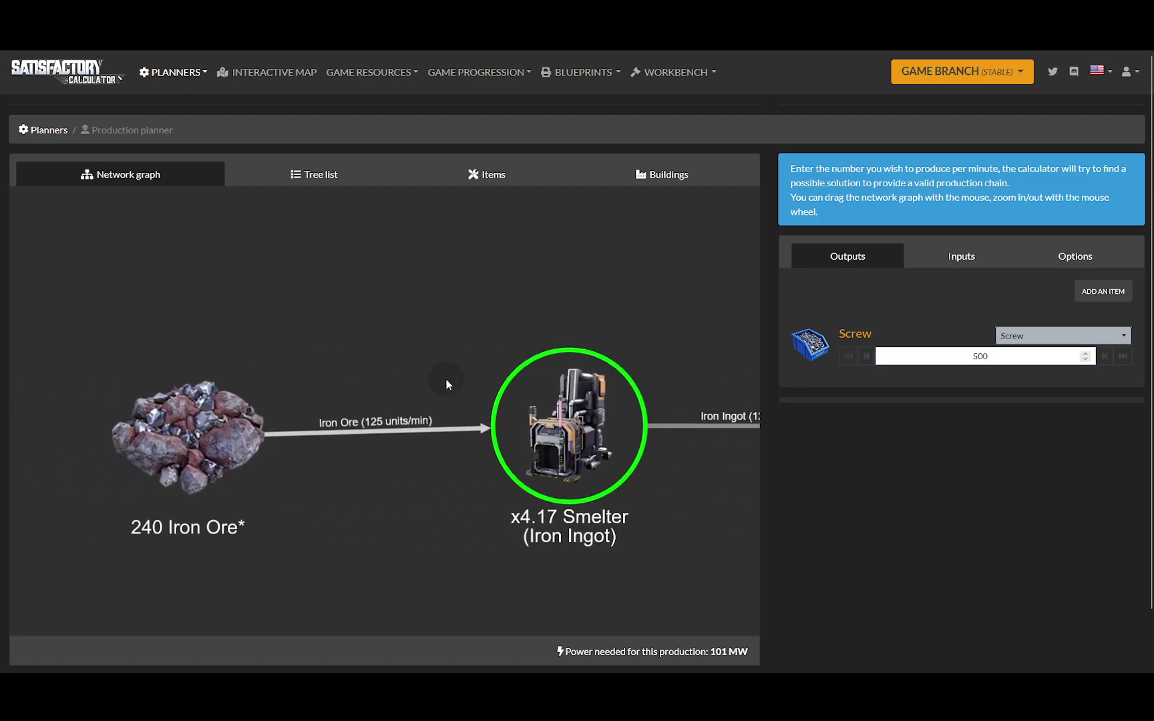
drag(410, 549, 49, 507)
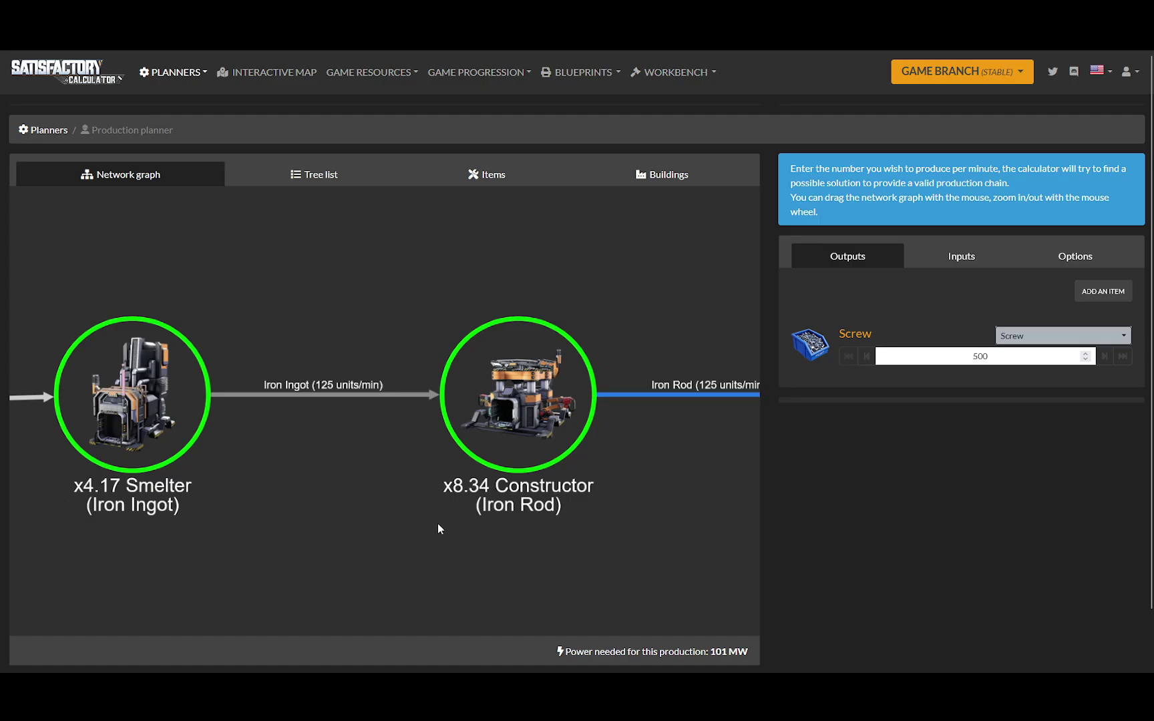
drag(142, 516, 540, 538)
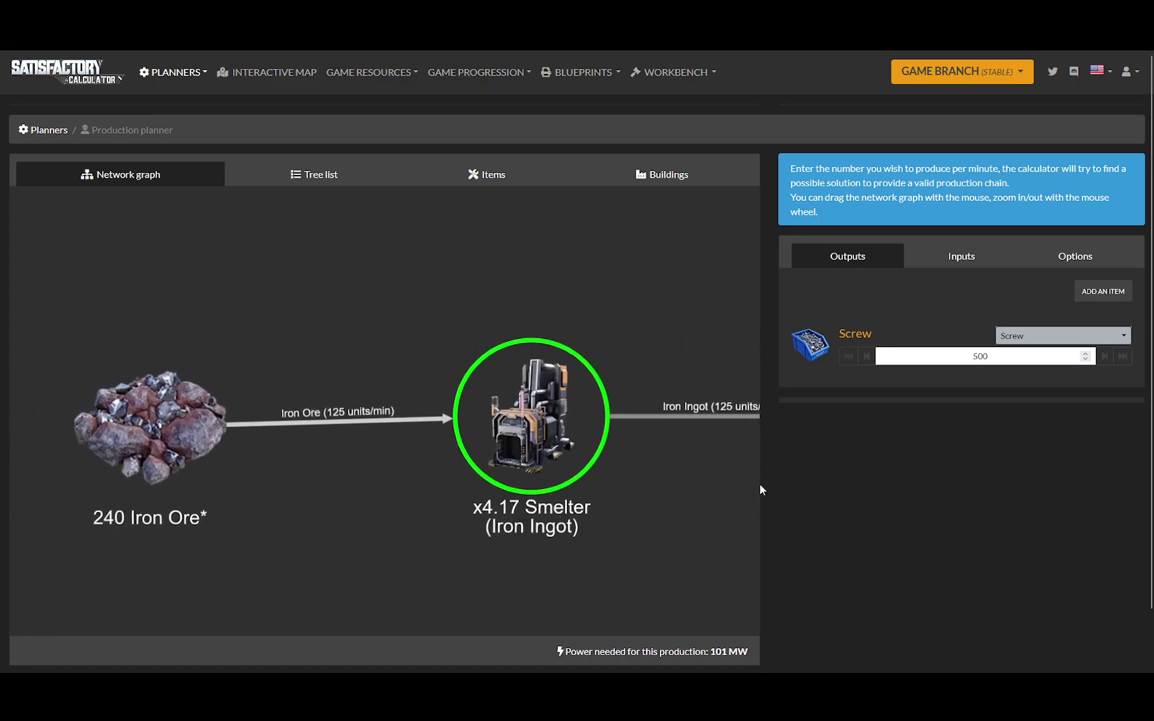
double_click(1000, 357)
text(1200)
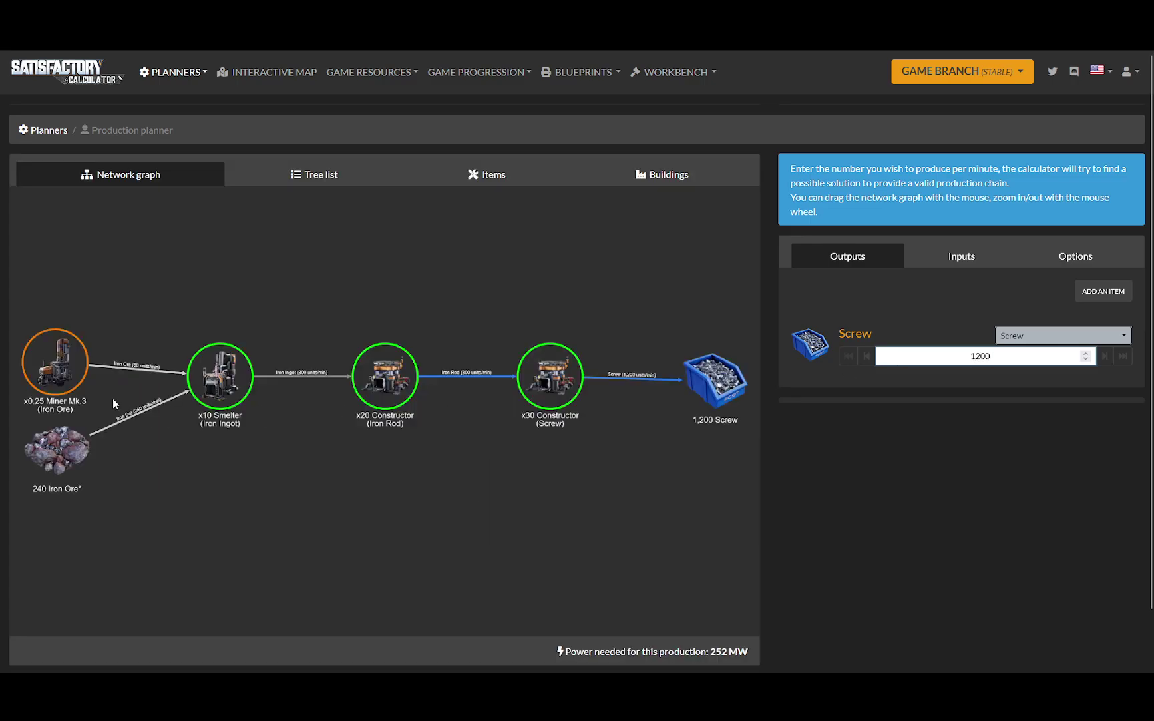
scroll(118, 390, up, 1)
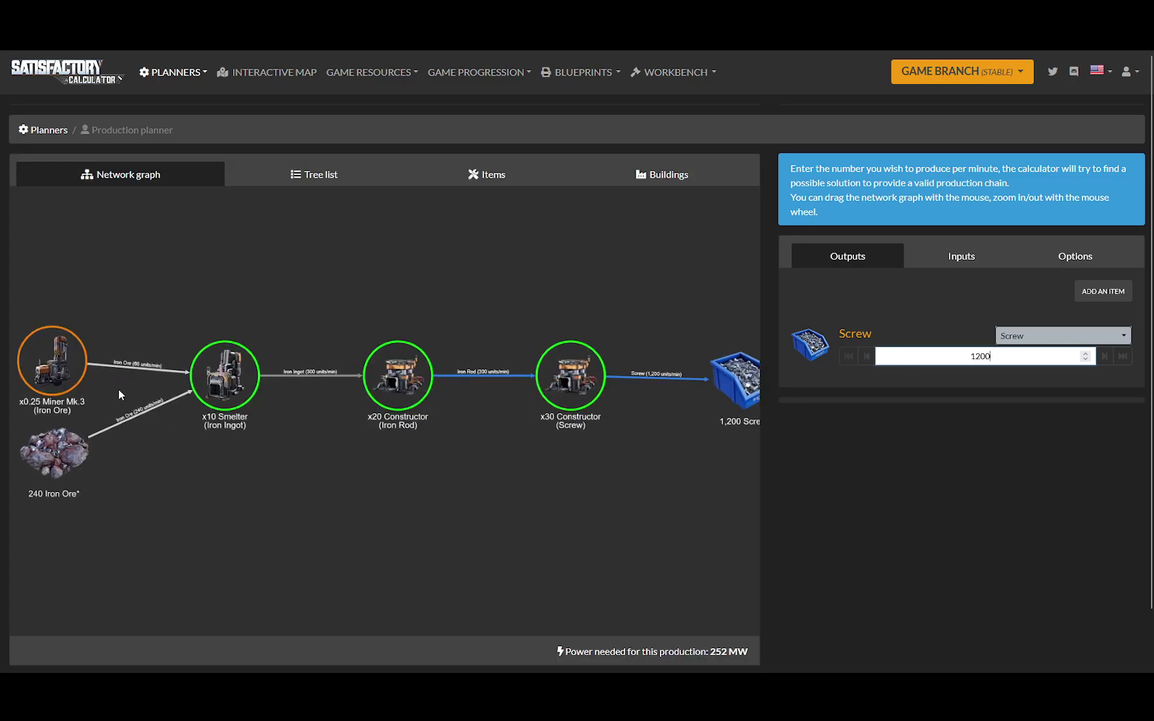
drag(118, 389, 381, 423)
scroll(380, 423, up, 3)
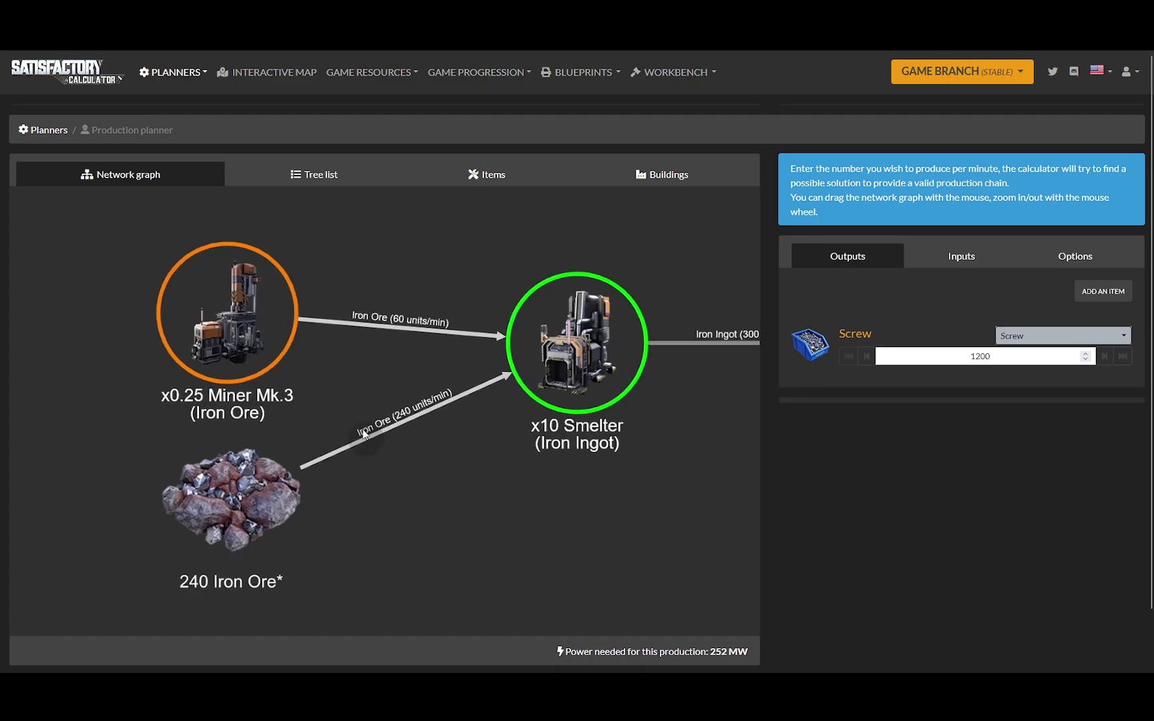
drag(207, 507, 249, 505)
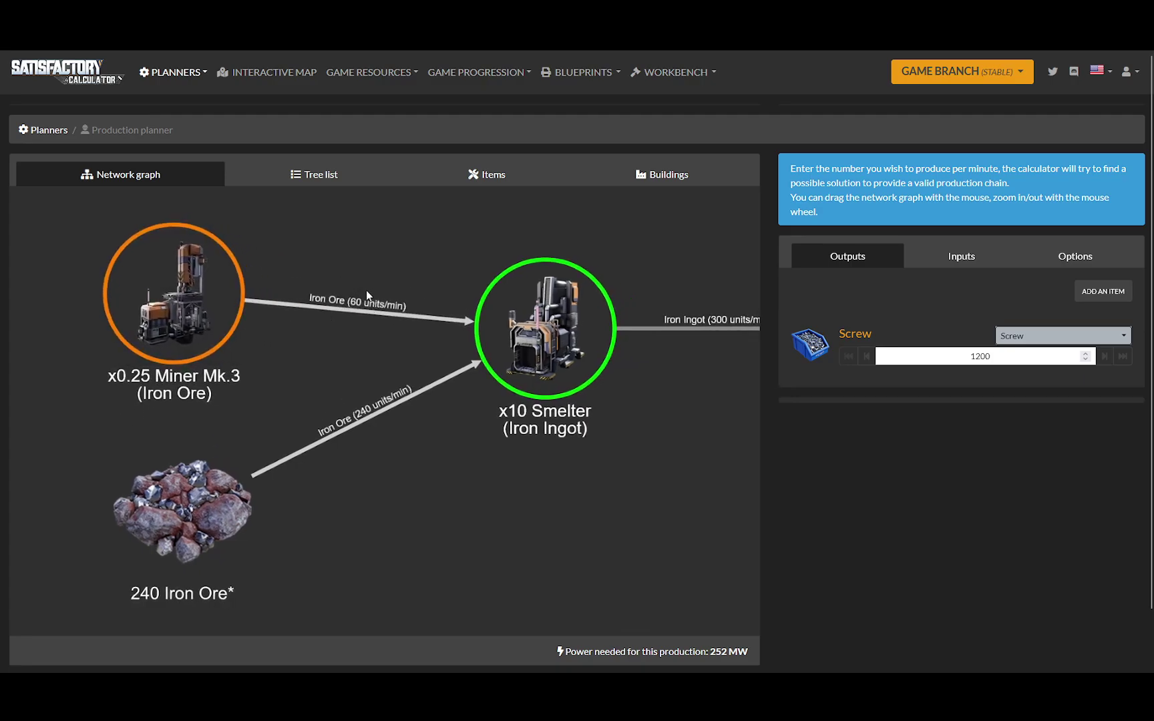
- Lower the Screw target to 1100, then to 1000
double_click(913, 353)
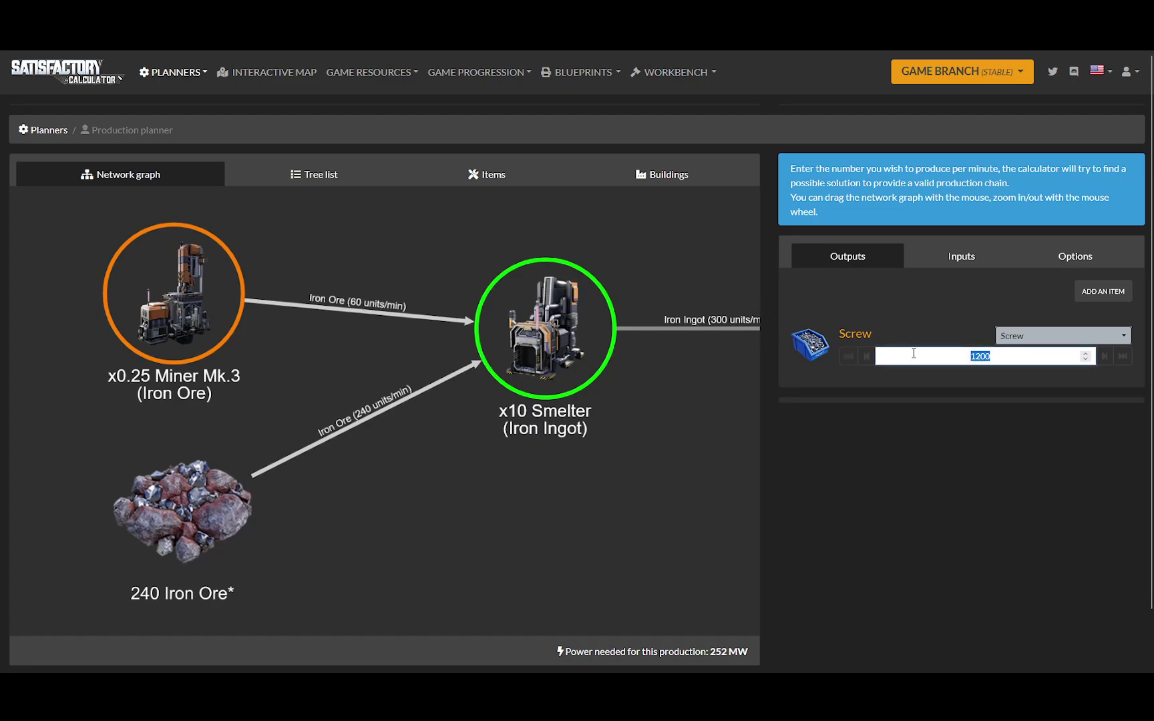
text(1100)
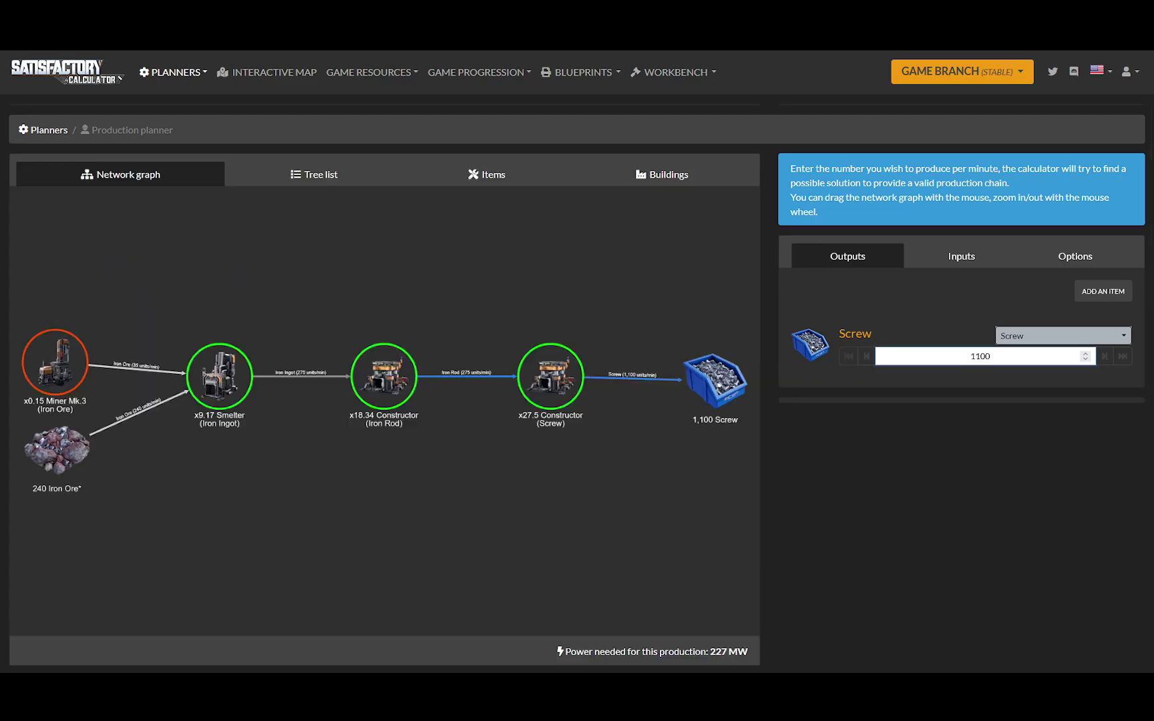
double_click(999, 356)
text(100)
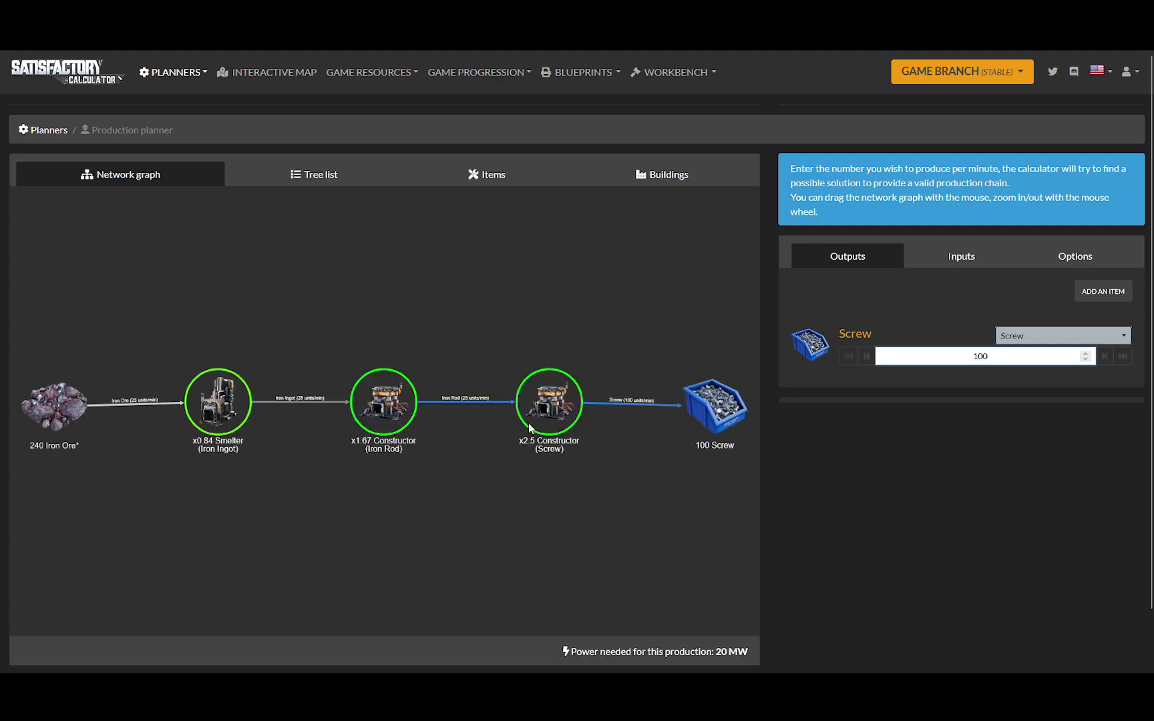
text(0)
scroll(270, 399, up, 3)
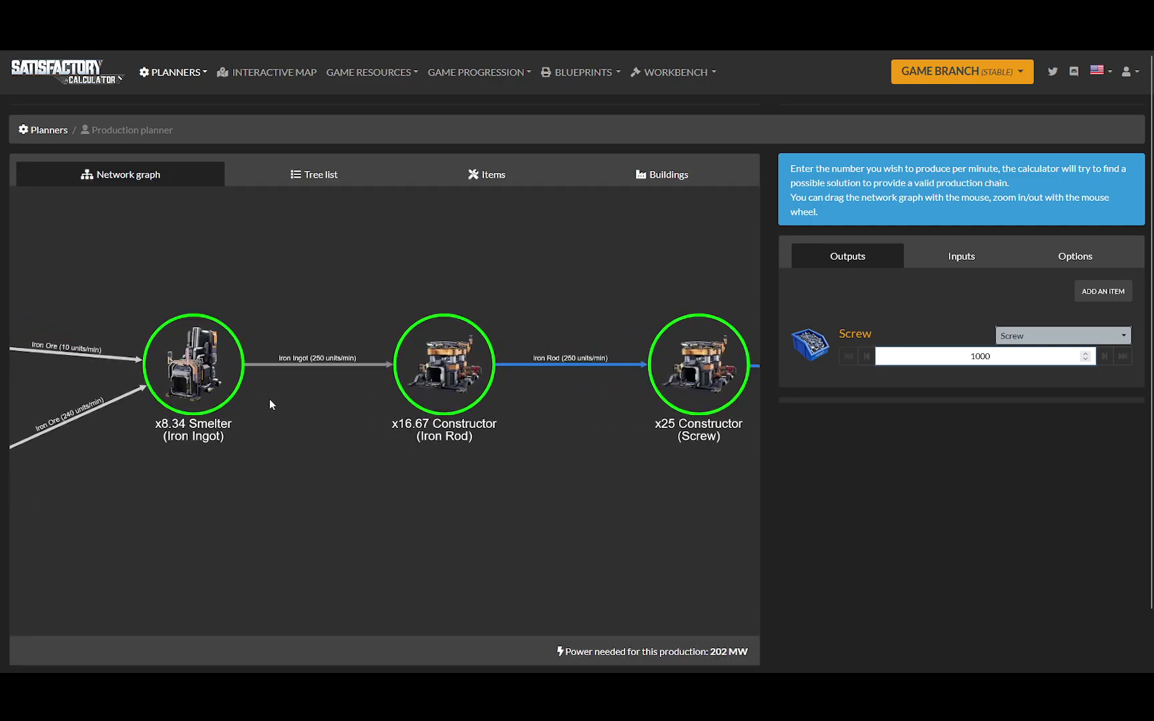
drag(77, 366, 308, 384)
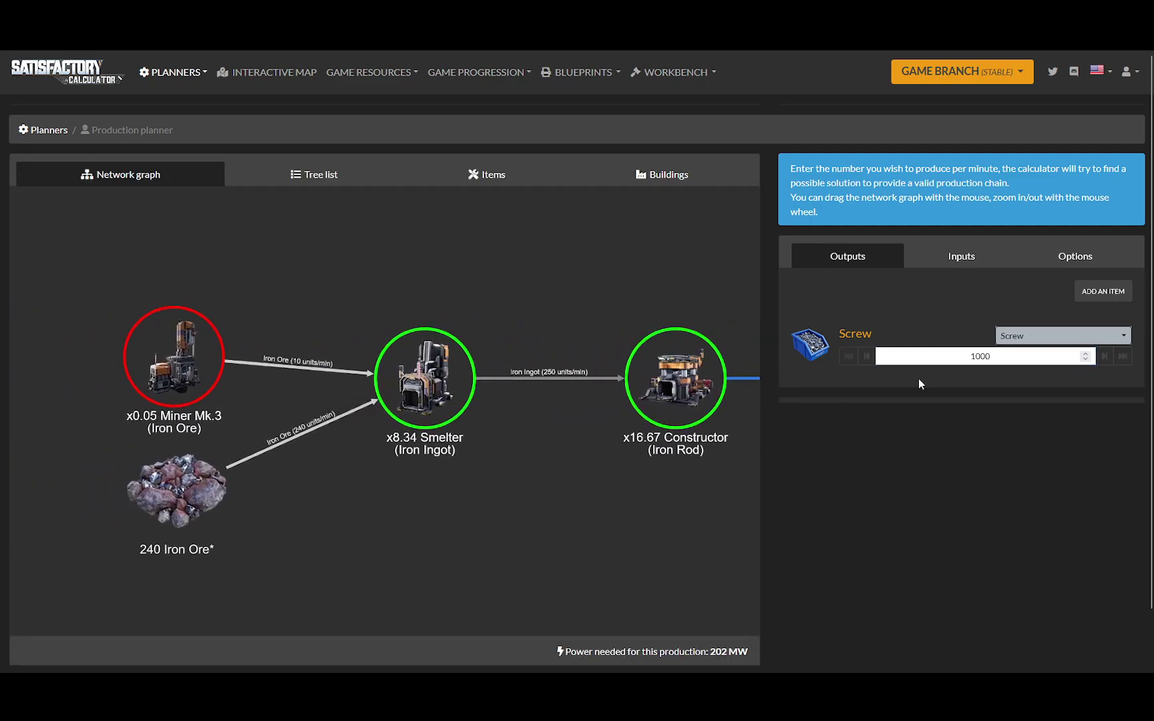
- Try Screw targets of 950 and 955, then delete the last digits of the amount
double_click(921, 356)
text(950)
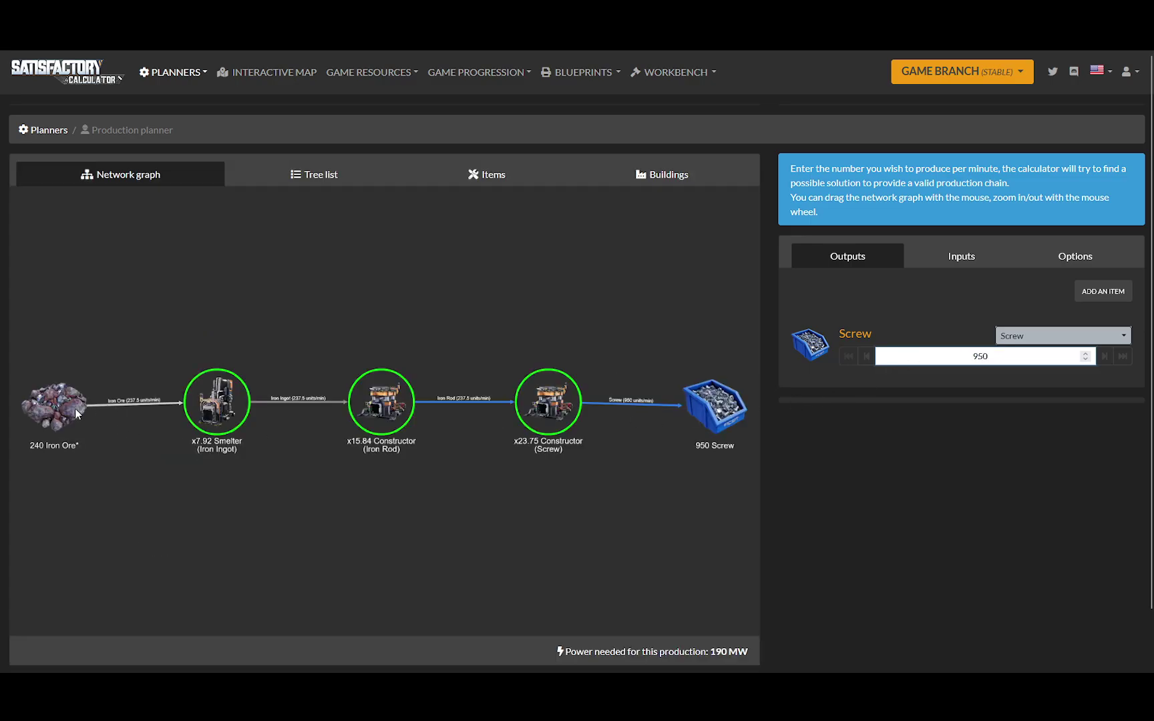
scroll(75, 409, up, 4)
scroll(219, 427, down, 5)
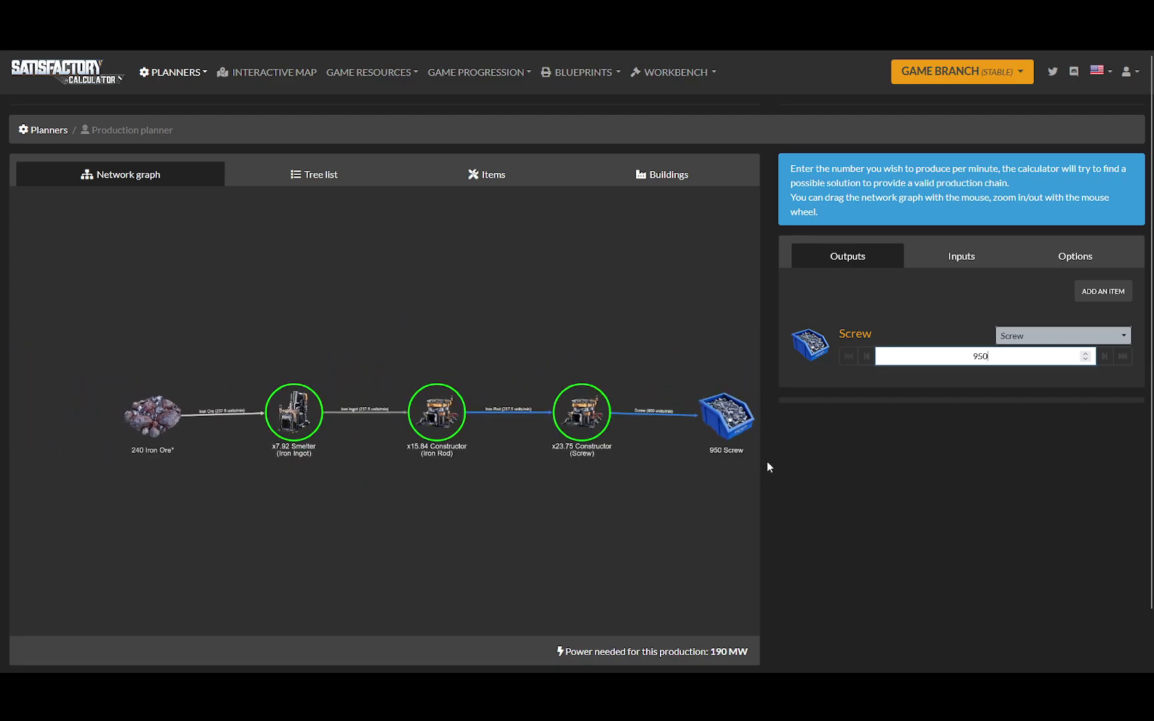
scroll(175, 400, up, 4)
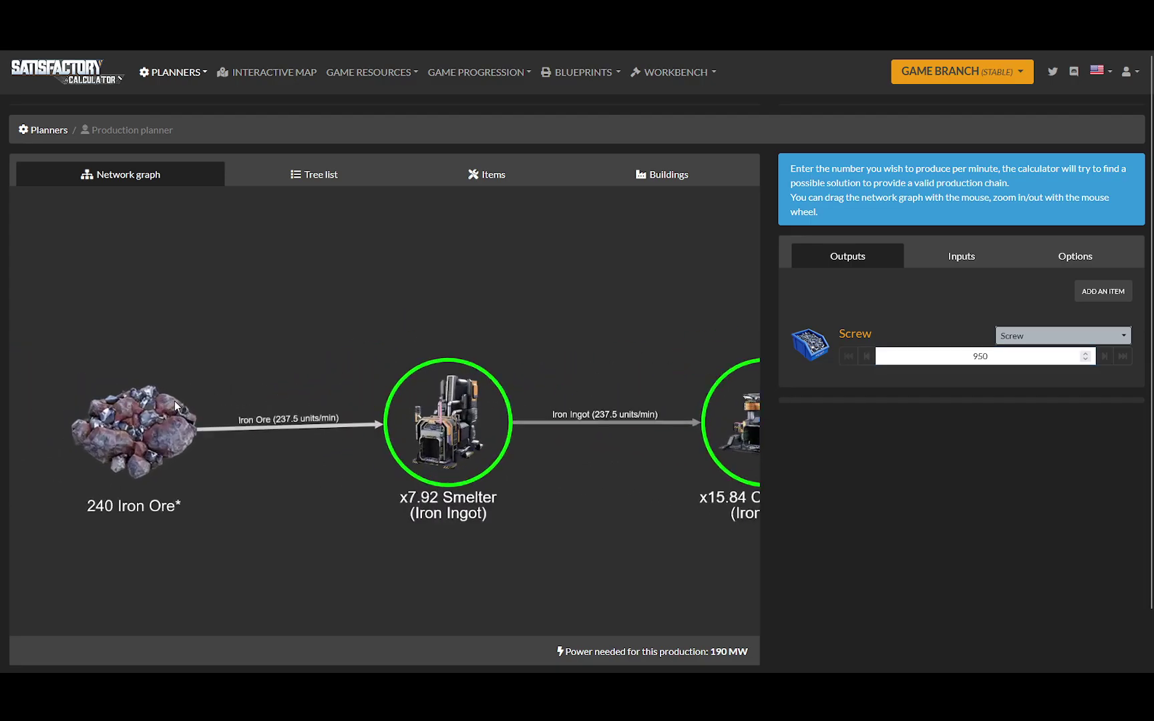
drag(240, 471, 244, 443)
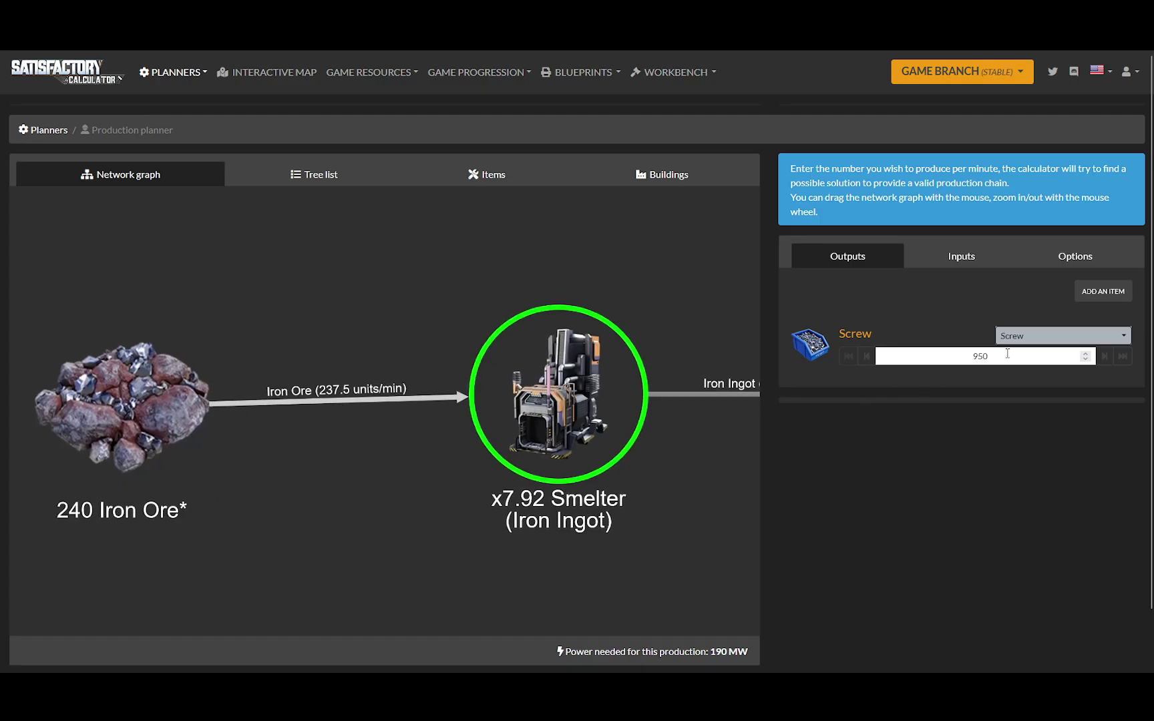
double_click(980, 356)
text(955)
scroll(155, 408, up, 3)
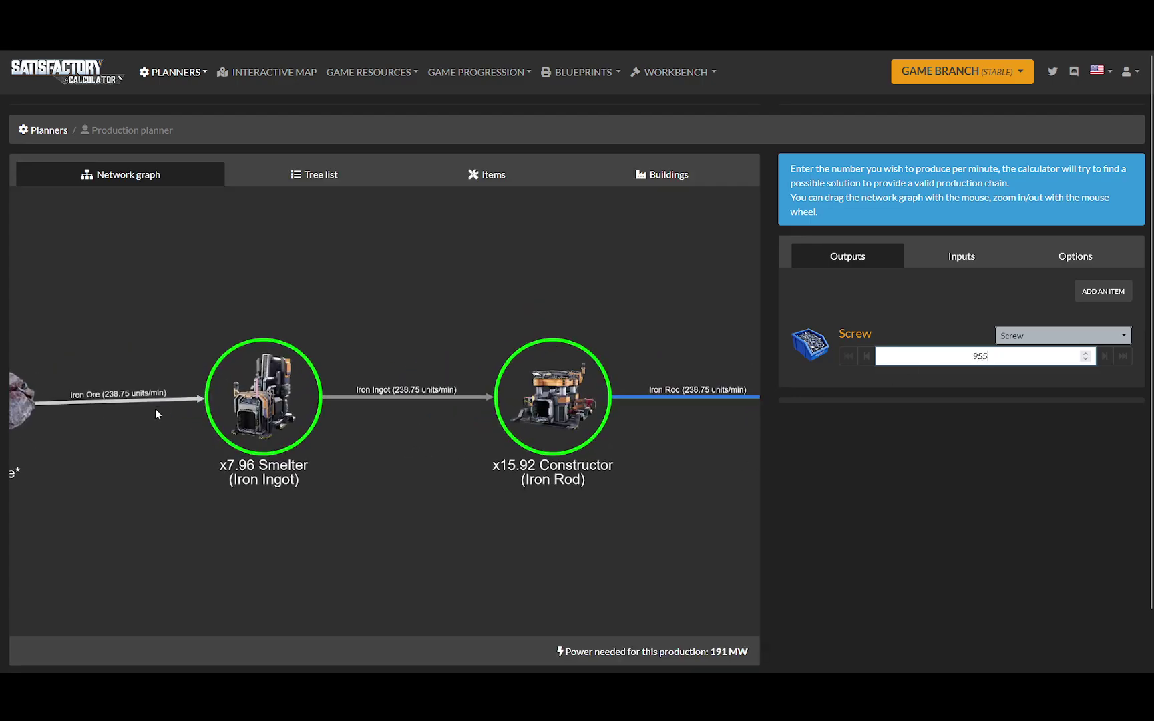
key(BackSpace)
key(BackSpace)
- Complete the Screw target as 960 and bring the Iron Ore node into view
text(60)
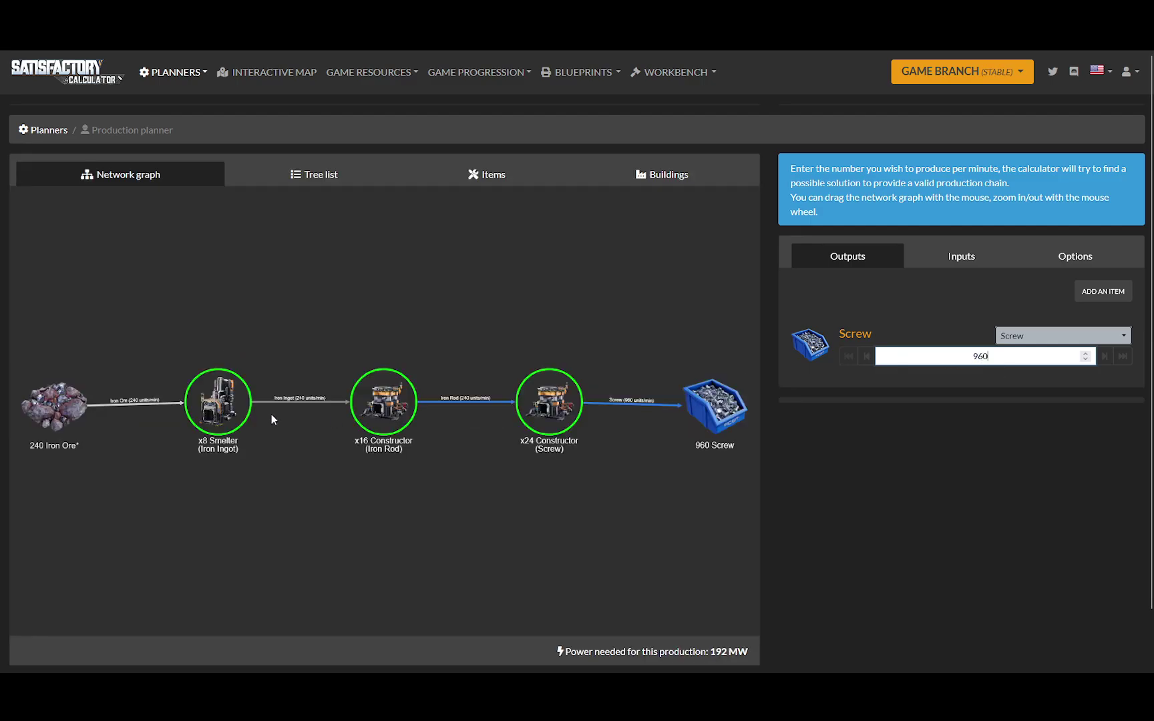
scroll(119, 412, up, 5)
drag(119, 411, 425, 415)
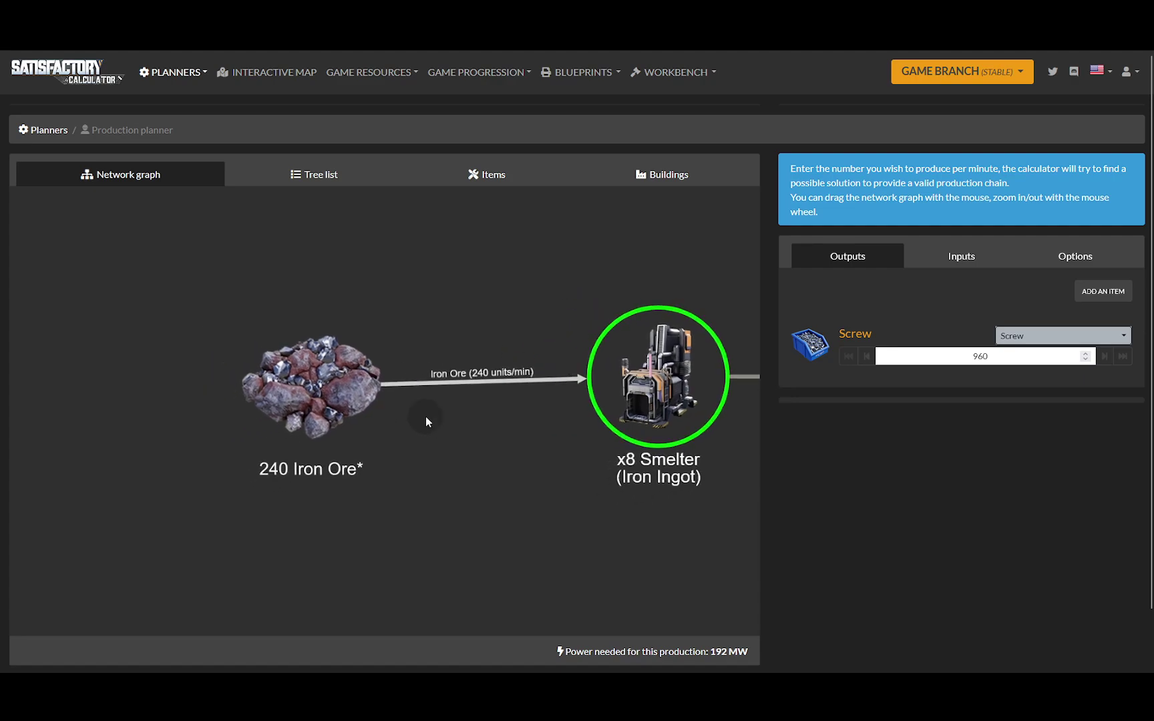
drag(1030, 354, 774, 379)
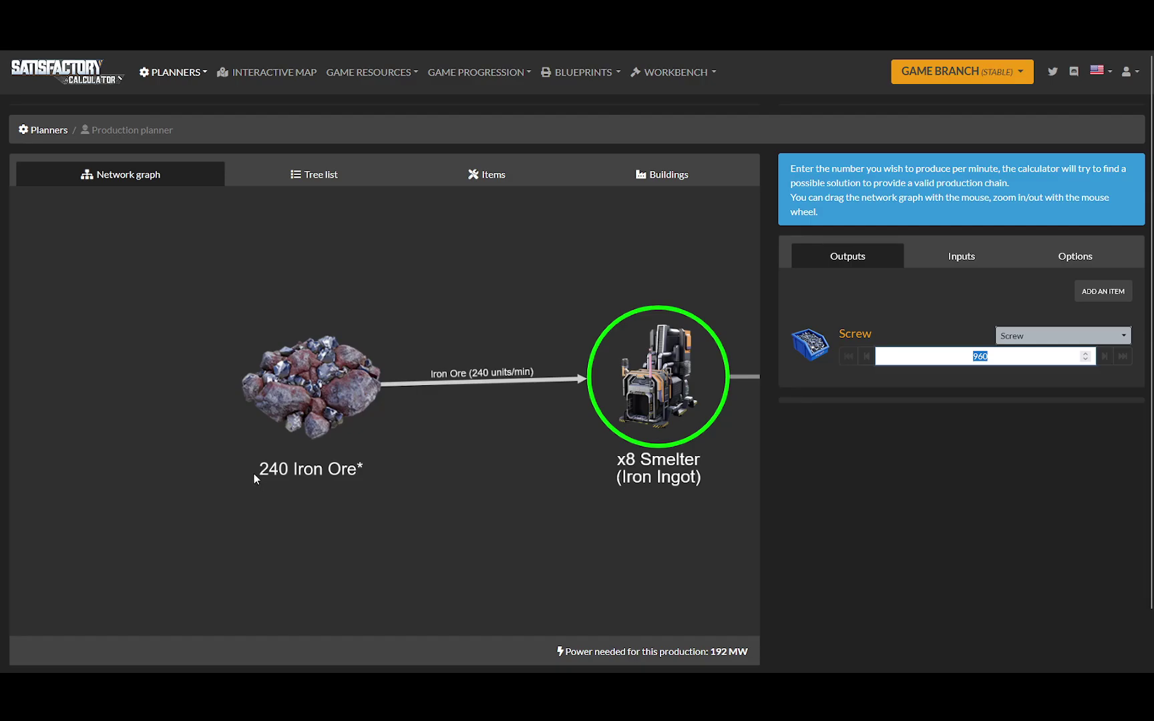
- Pan along the chain to the x16 Iron Rod constructor
drag(253, 474, 197, 476)
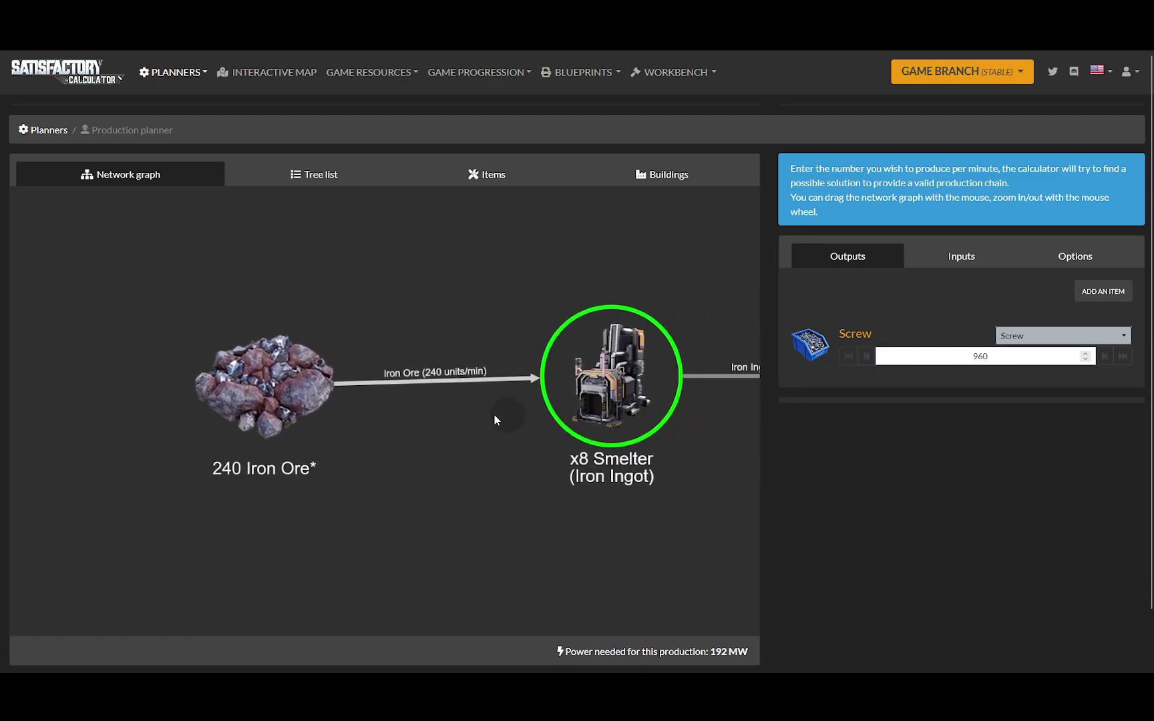
drag(497, 417, 353, 407)
scroll(353, 406, down, 2)
drag(640, 478, 425, 489)
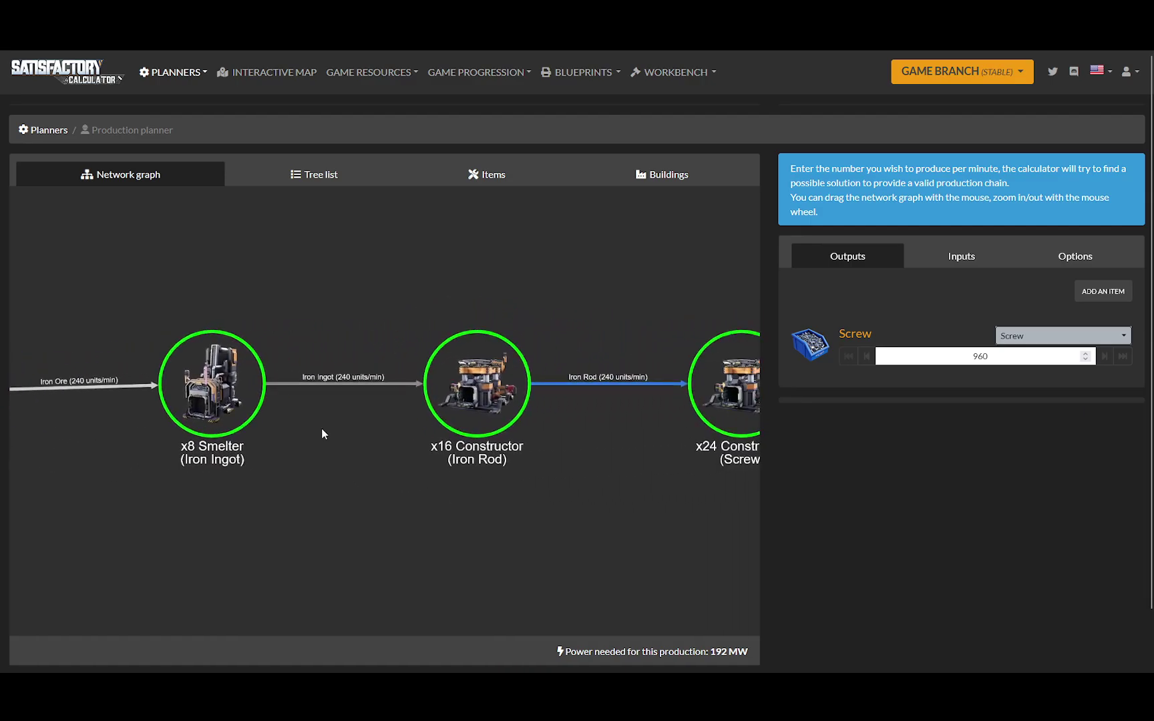
scroll(316, 450, down, 2)
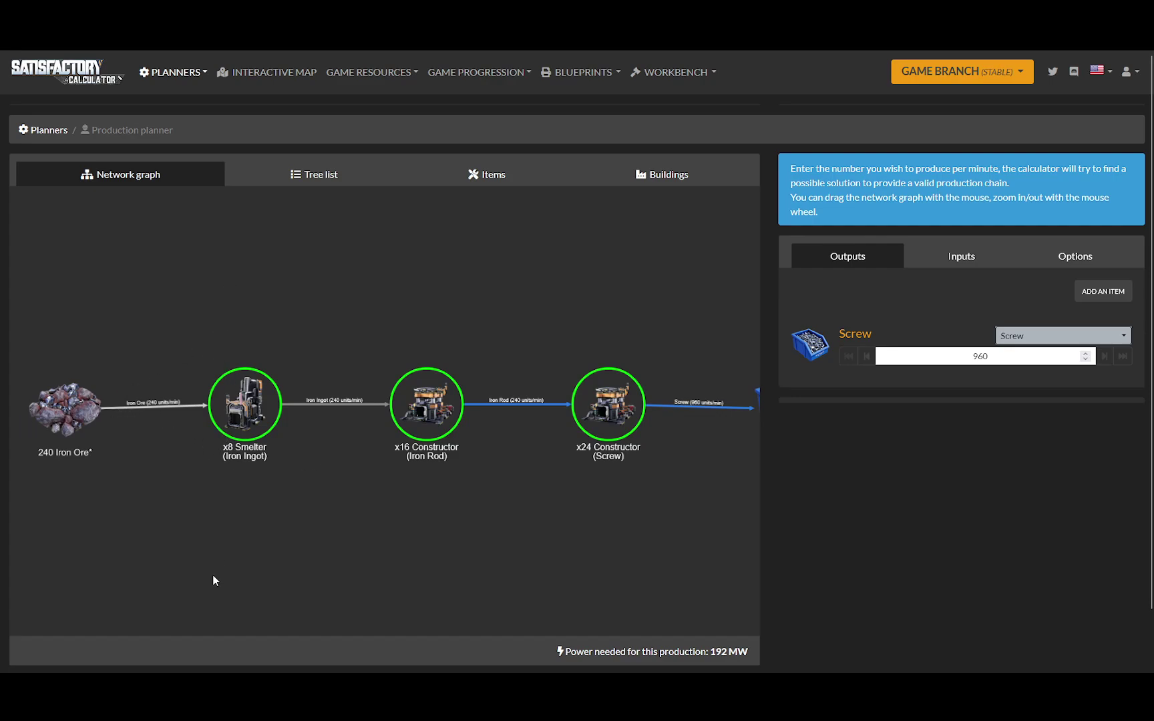
scroll(355, 436, up, 3)
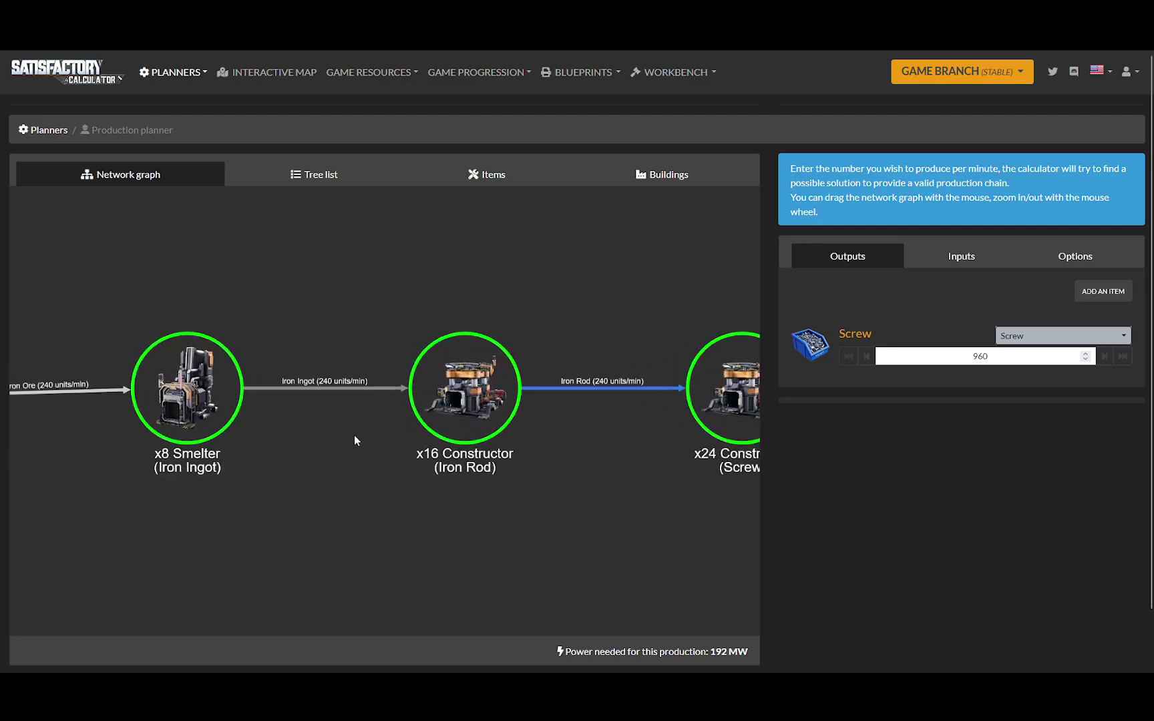
scroll(354, 434, up, 1)
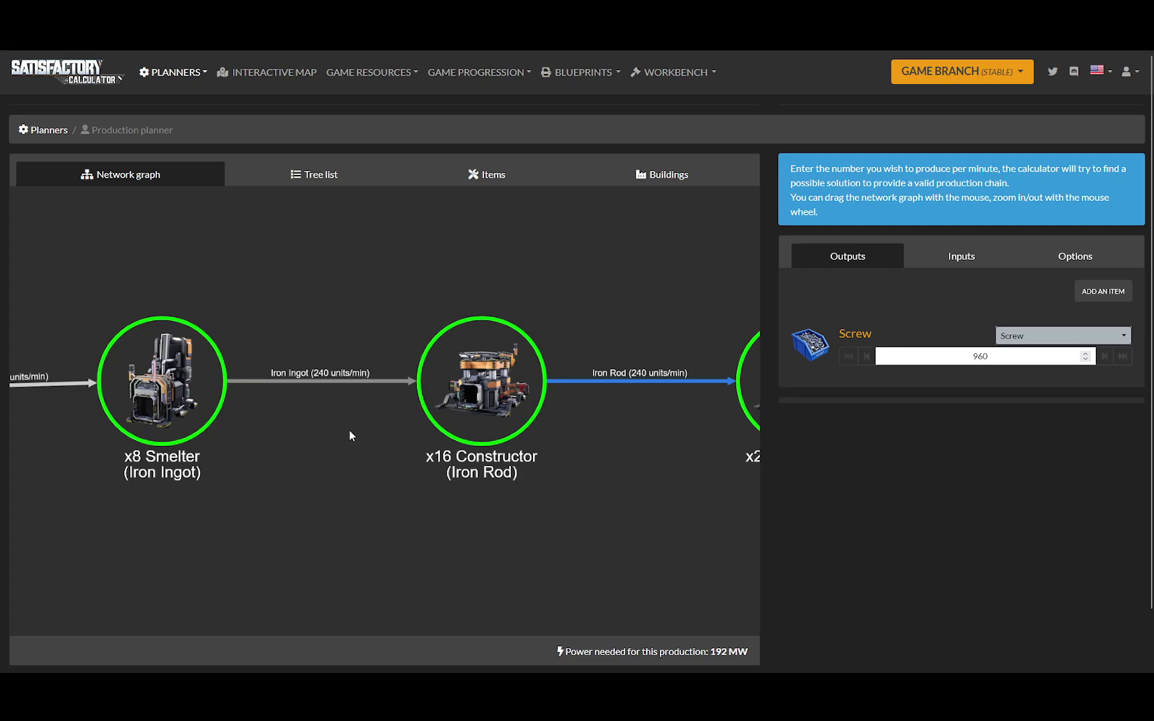
- Pan on to the 960 Screw output and zoom out to fit the whole chain
drag(348, 435, 175, 440)
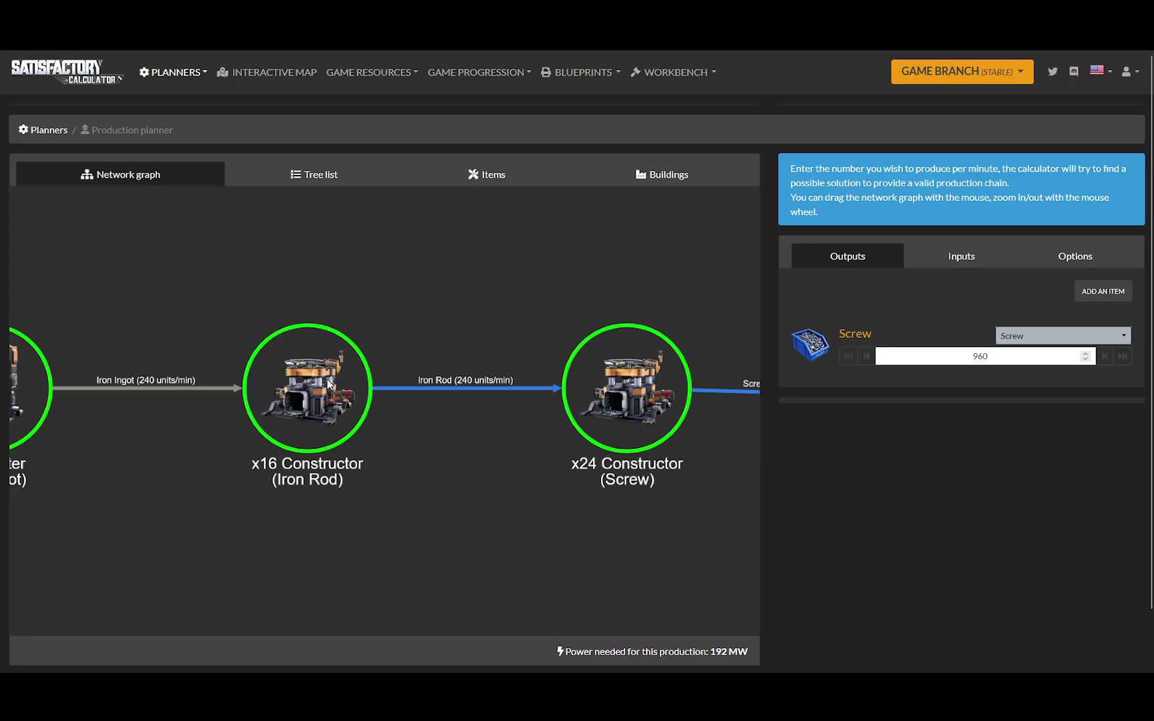
drag(517, 428, 414, 418)
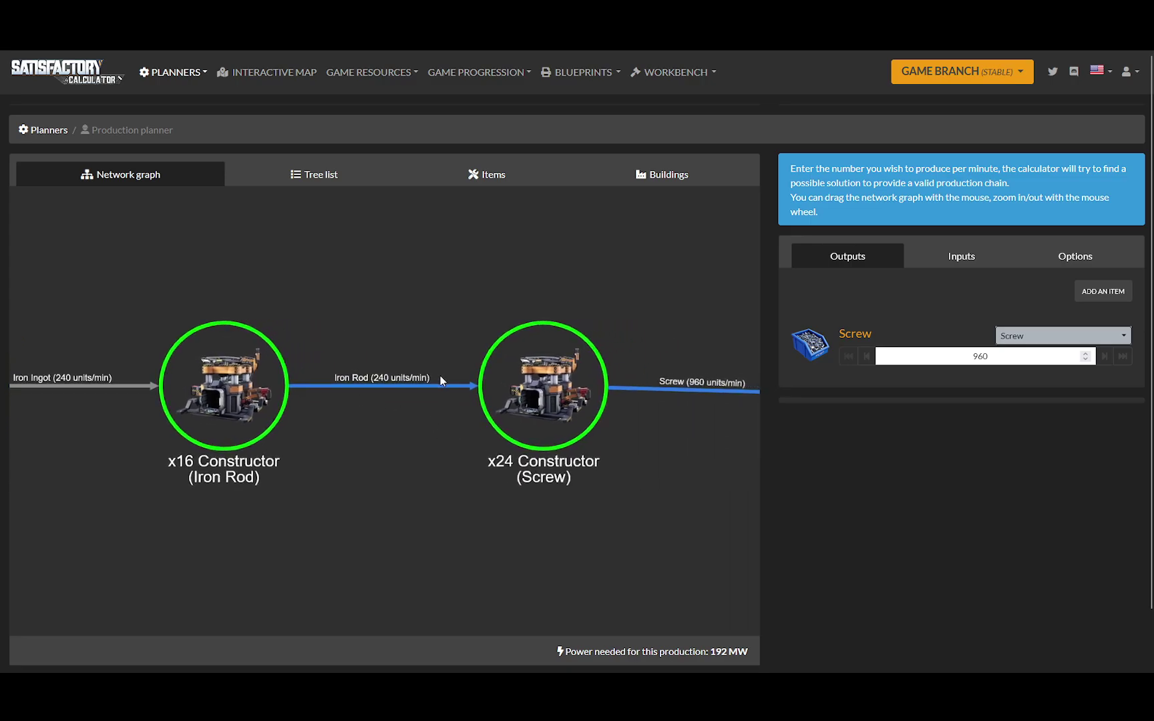
drag(443, 459, 283, 466)
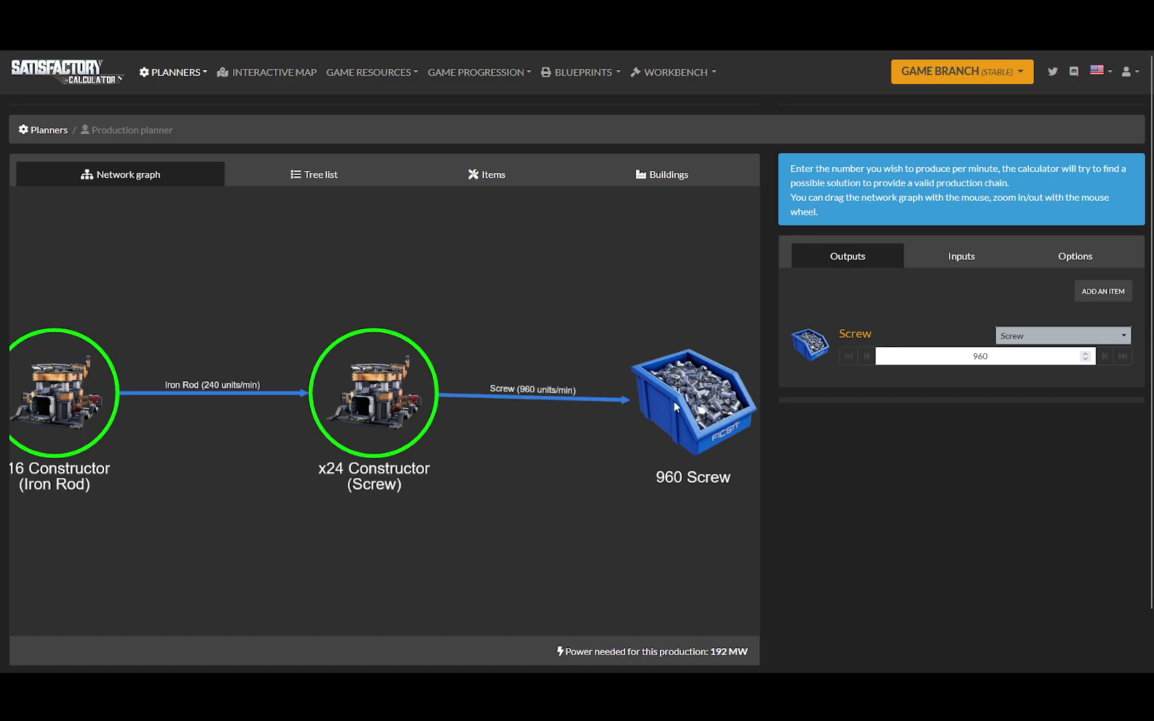
scroll(676, 404, down, 5)
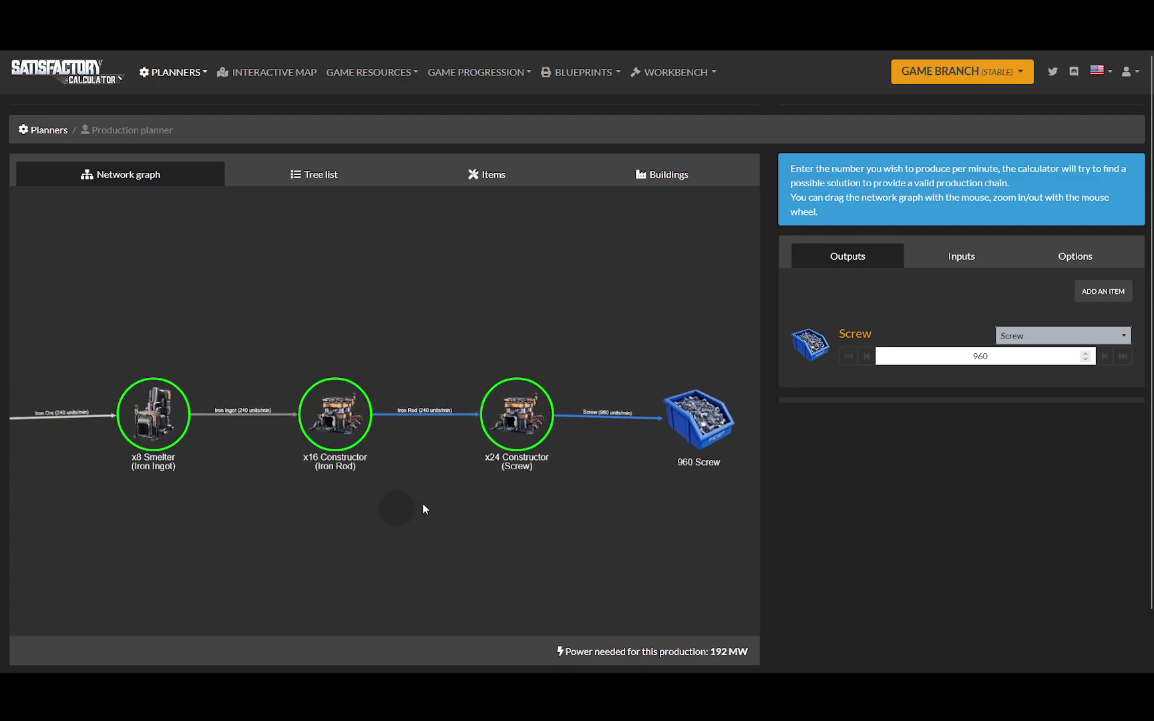
drag(423, 509, 433, 474)
scroll(469, 495, down, 1)
scroll(433, 471, up, 1)
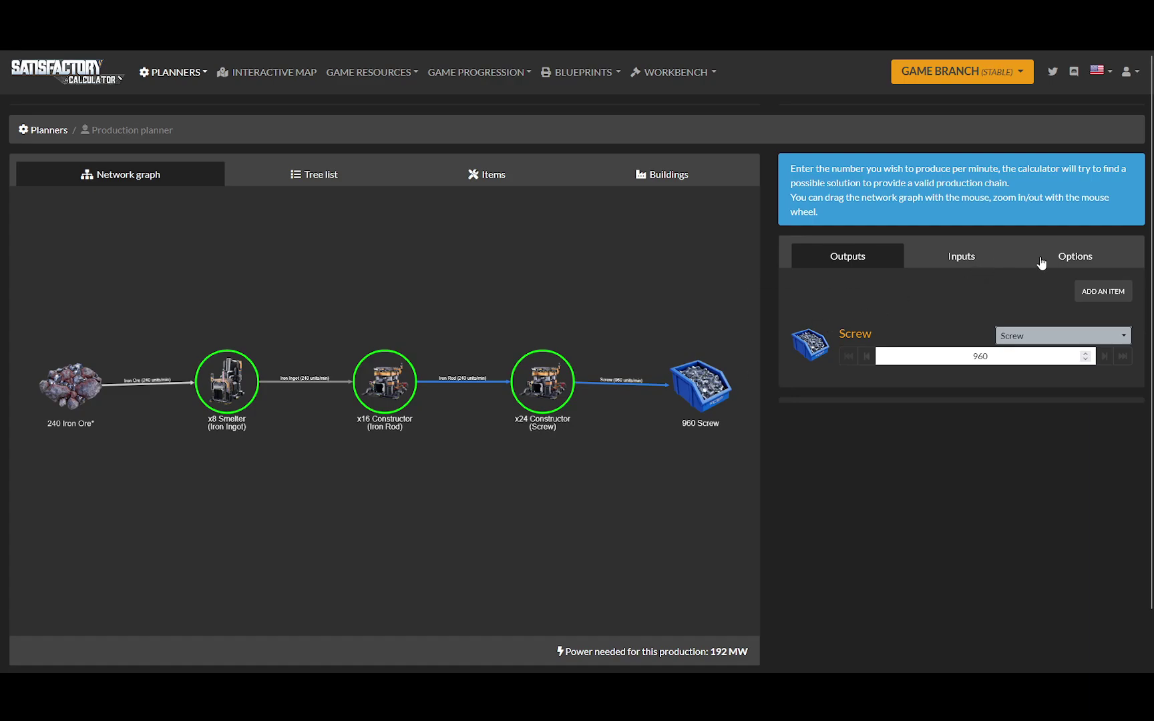
- Enable the Cast Screw and Steel Cast Plate alternate recipes, found by searching 'cast'
click(1075, 259)
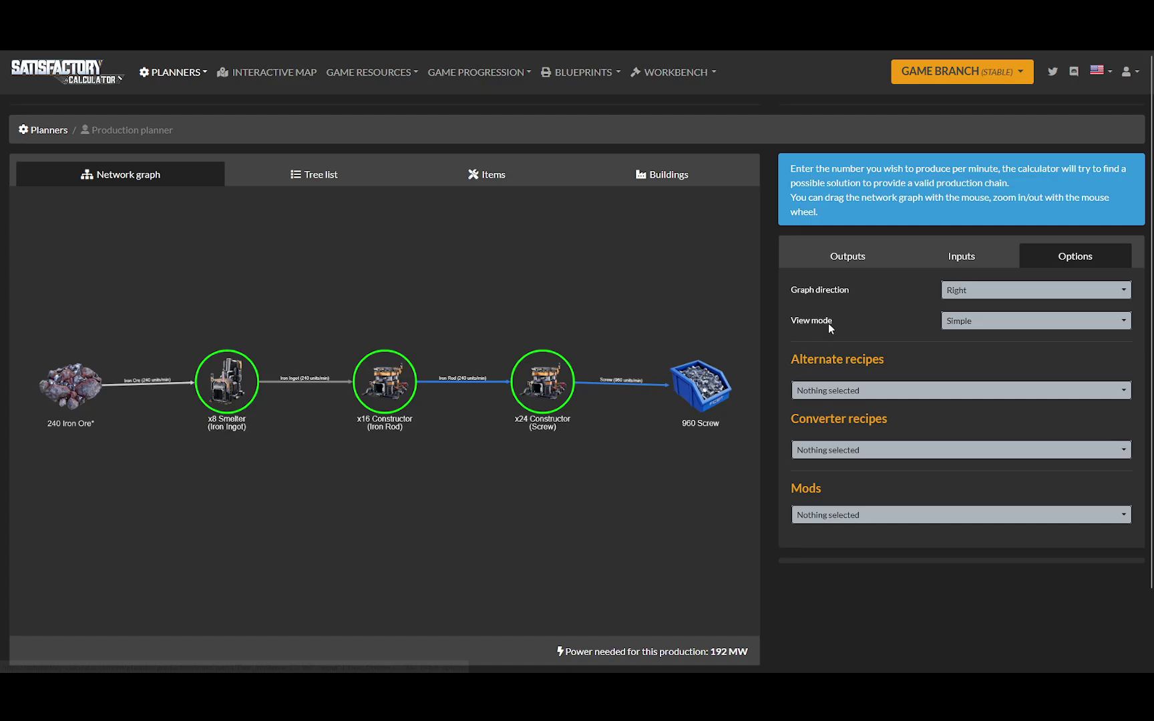
click(838, 391)
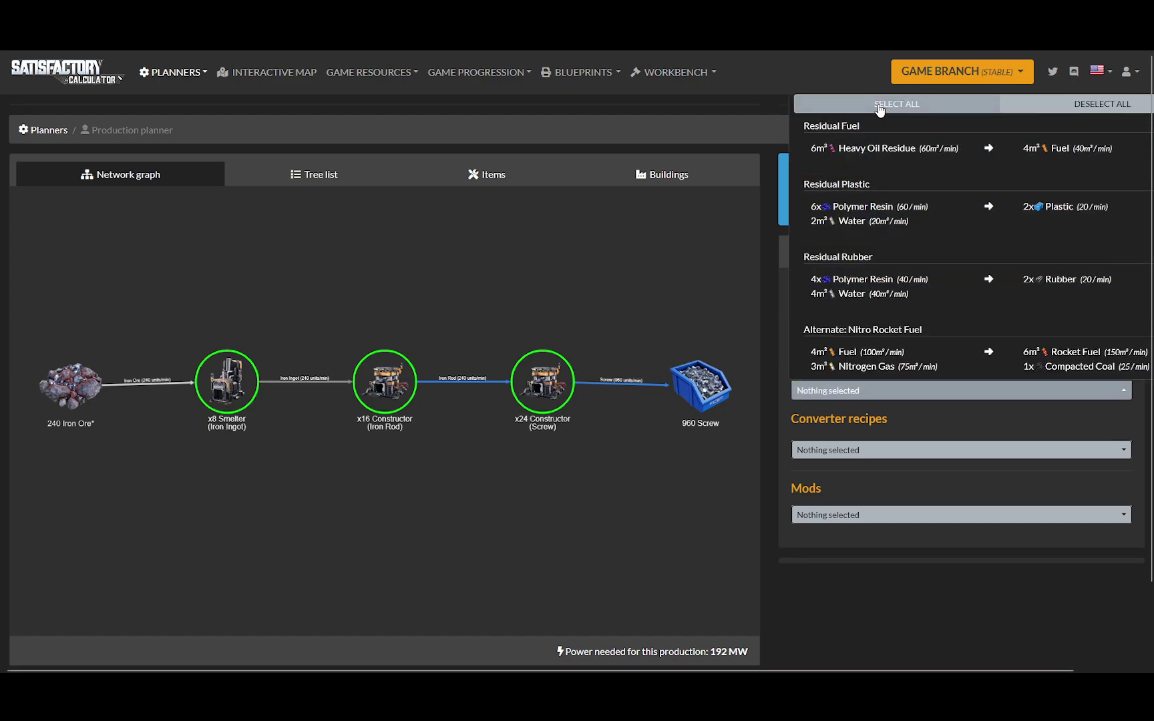
text(cast)
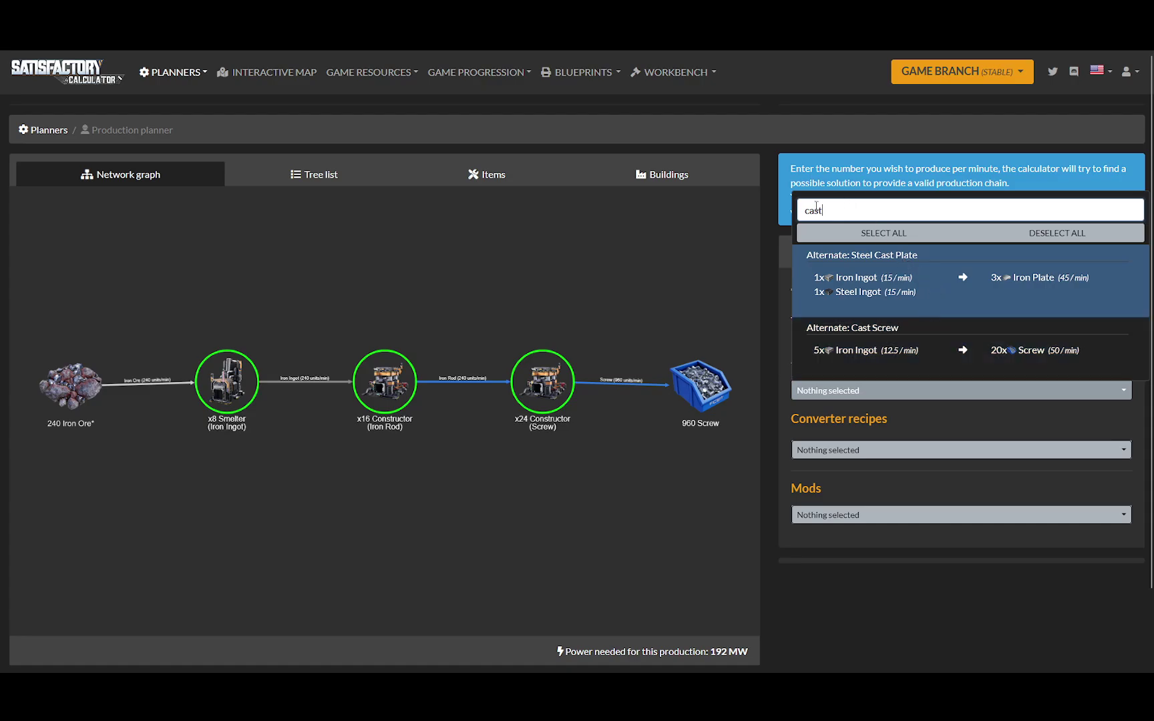
click(939, 361)
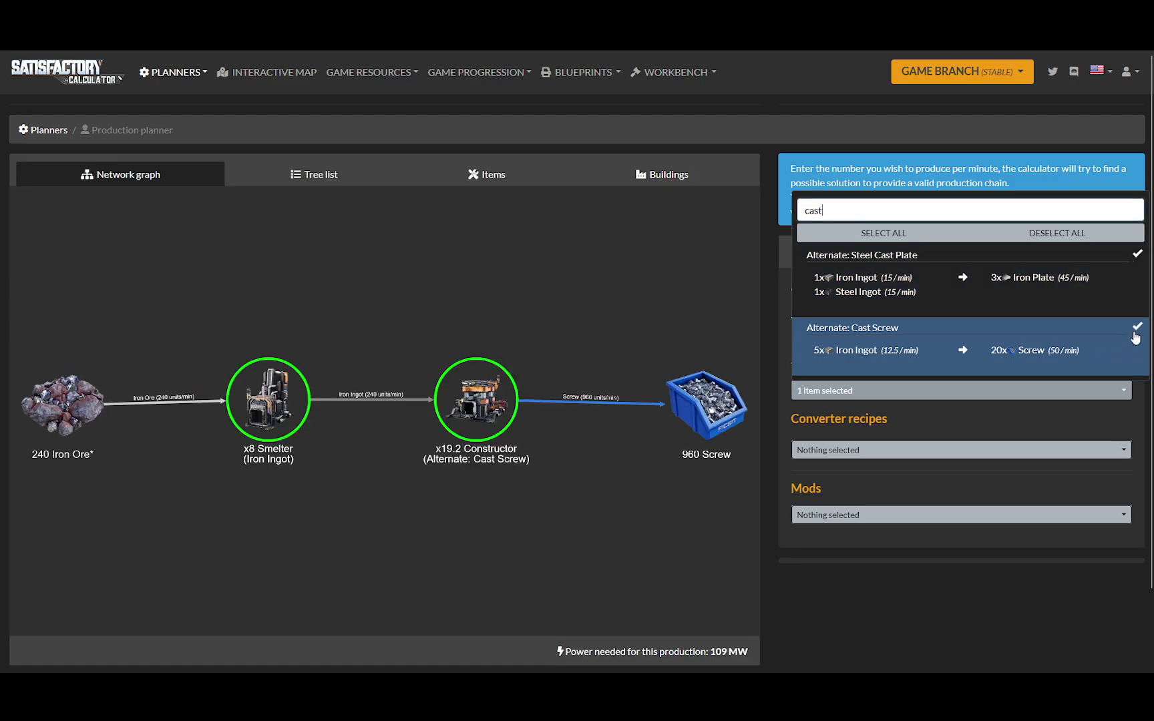
click(1134, 264)
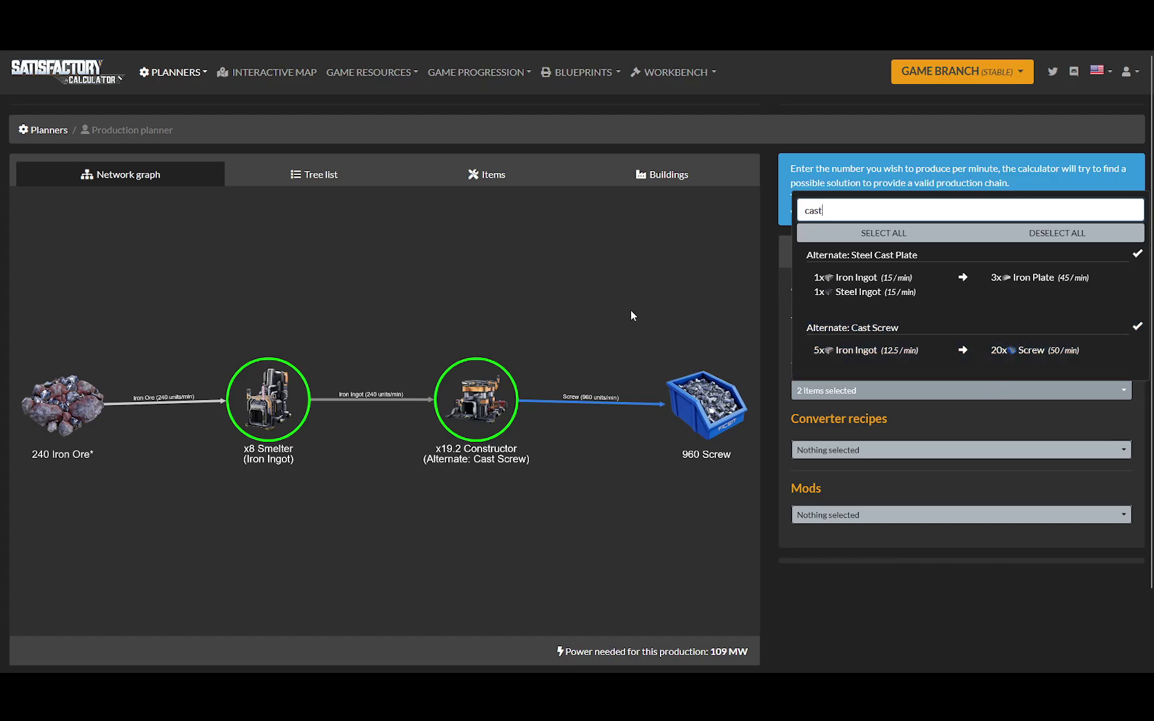
click(478, 340)
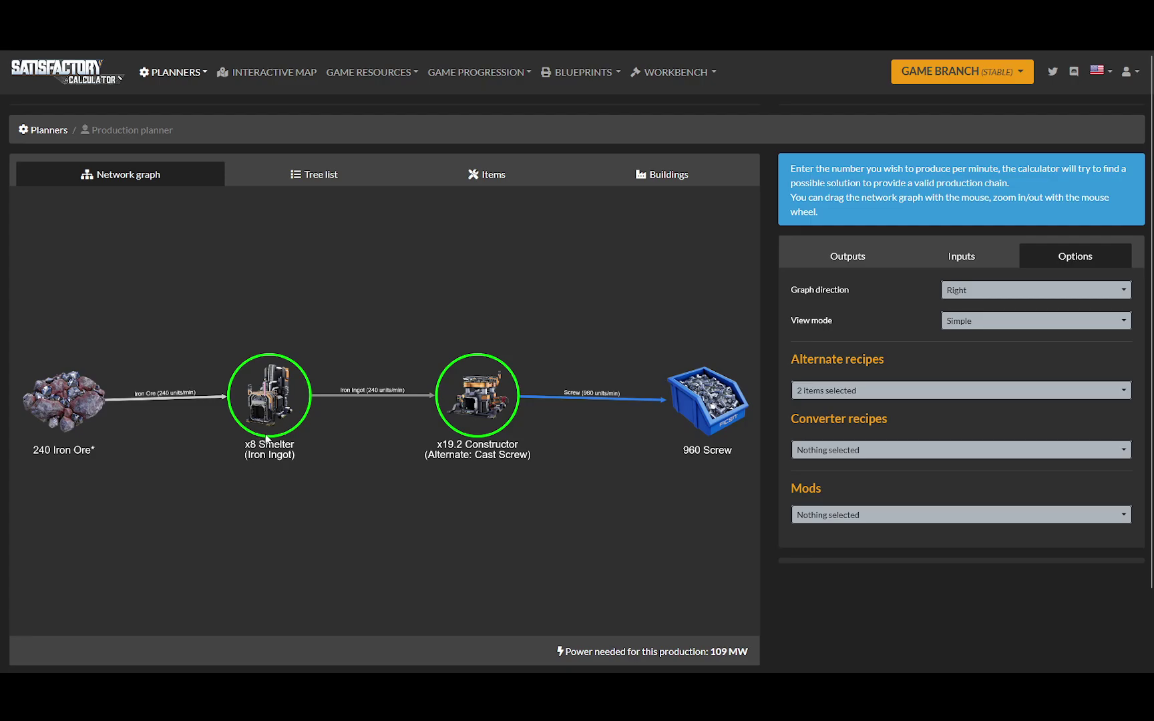
- Even out the spacing of the Iron Ore, x8 Smelter, x19.2 Constructor and 960 Screw nodes
drag(274, 401, 249, 397)
drag(497, 399, 469, 395)
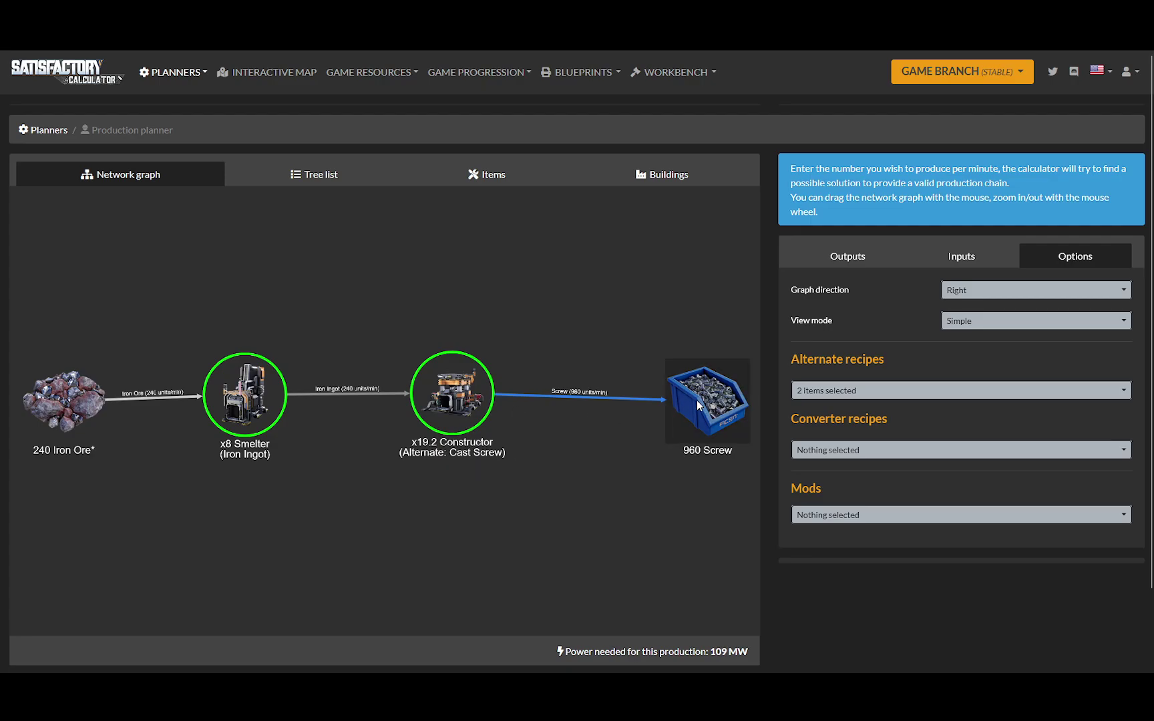
drag(698, 404, 658, 399)
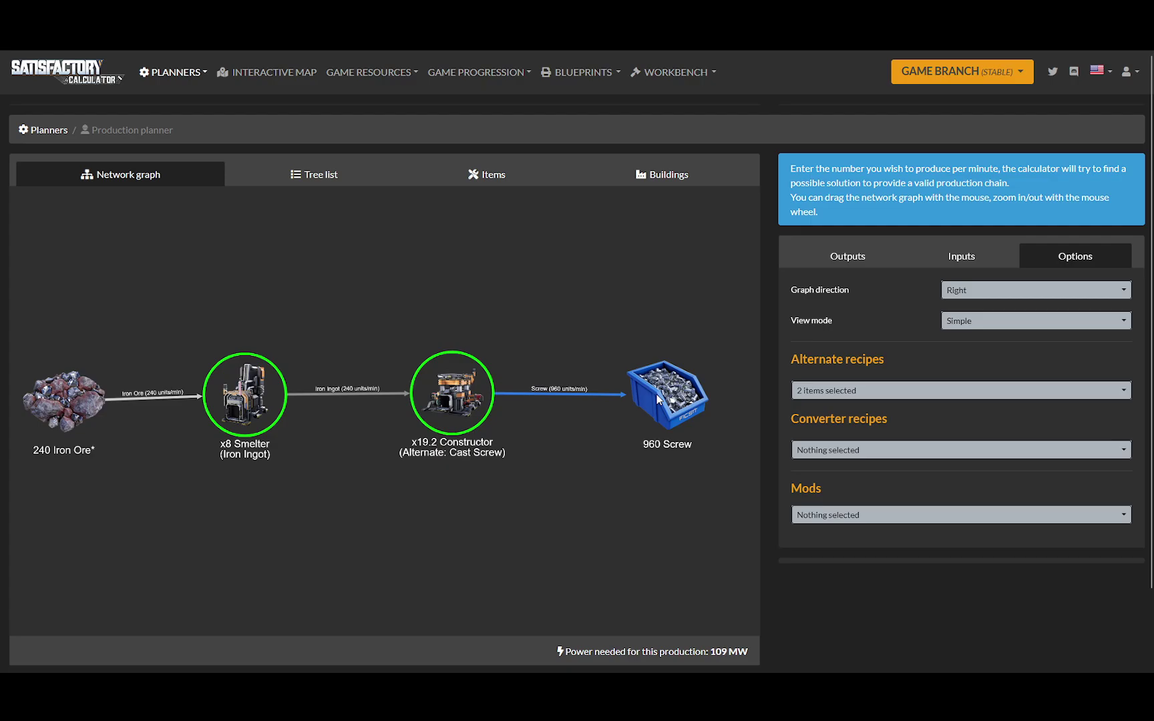
drag(447, 401, 481, 400)
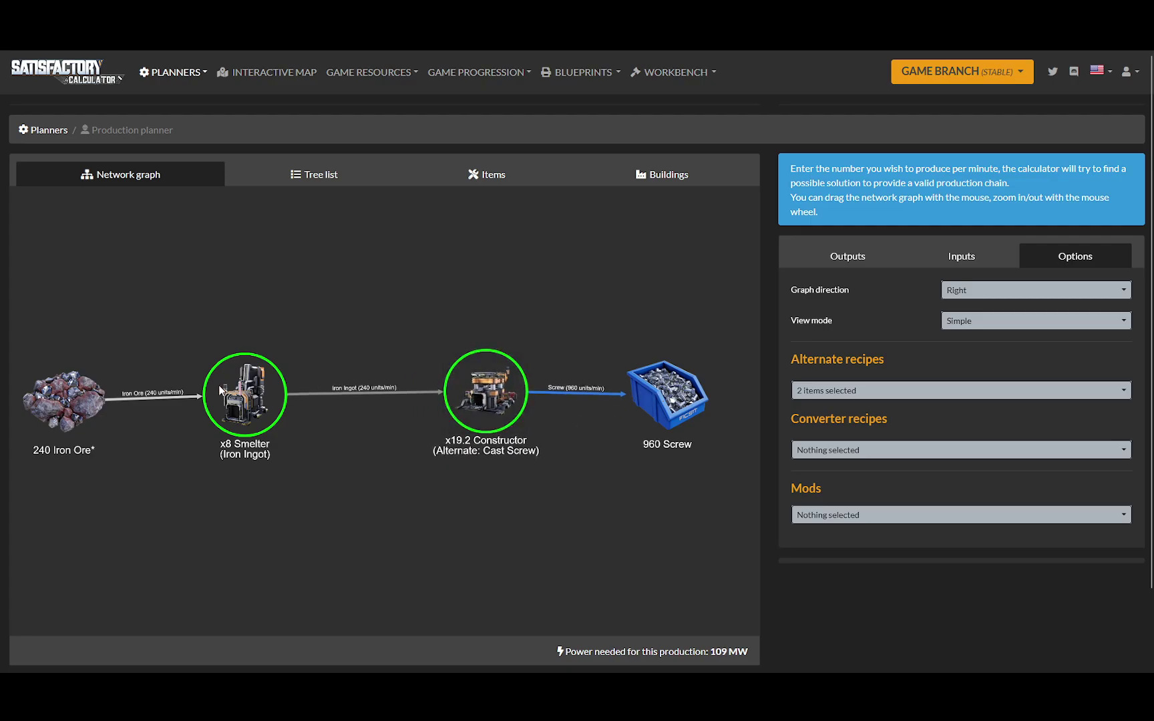
drag(235, 384, 283, 386)
drag(74, 396, 137, 394)
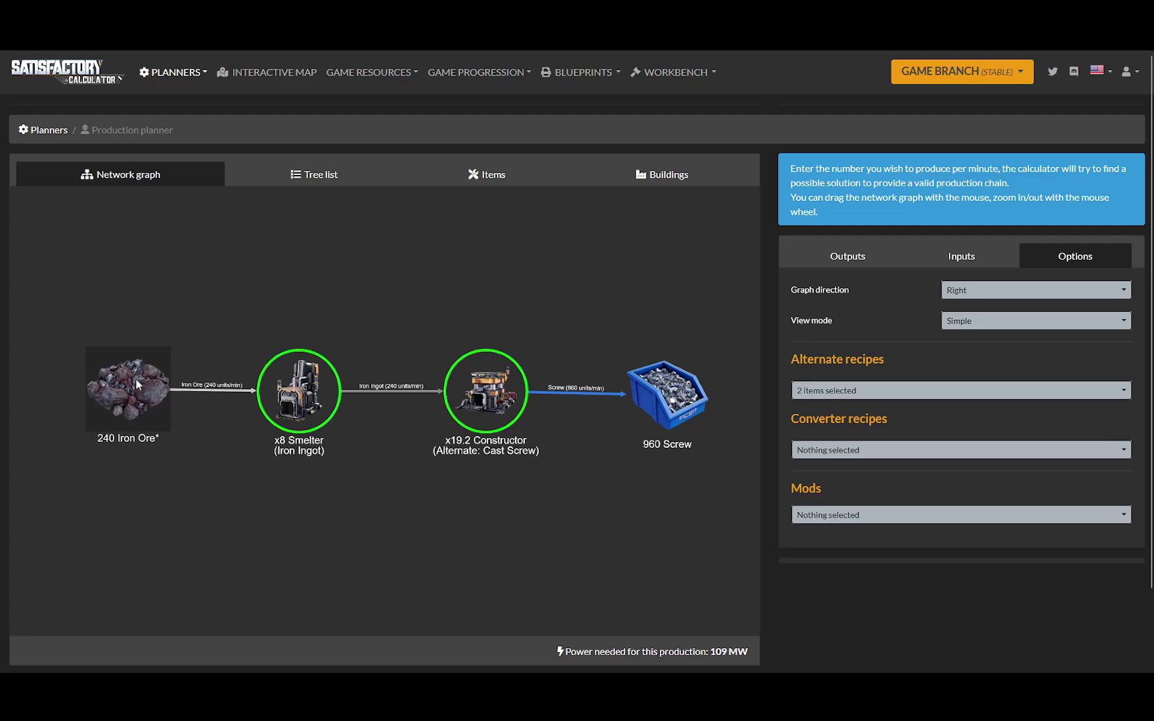
drag(657, 399, 639, 394)
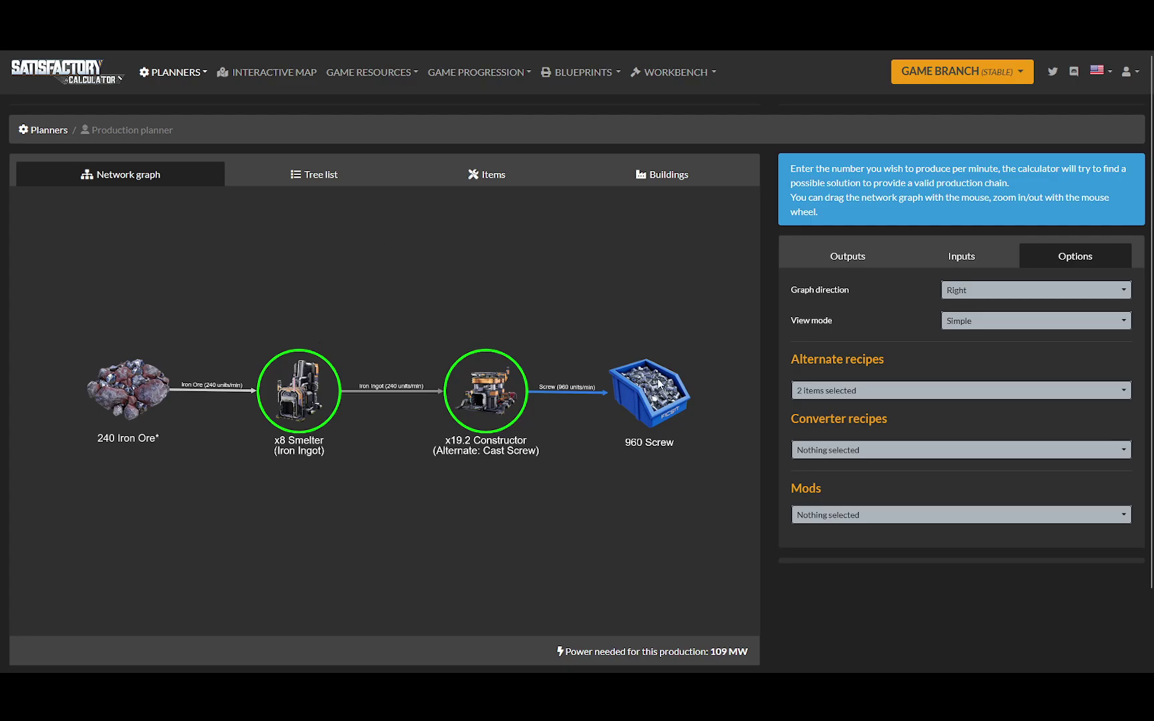
drag(659, 382, 668, 384)
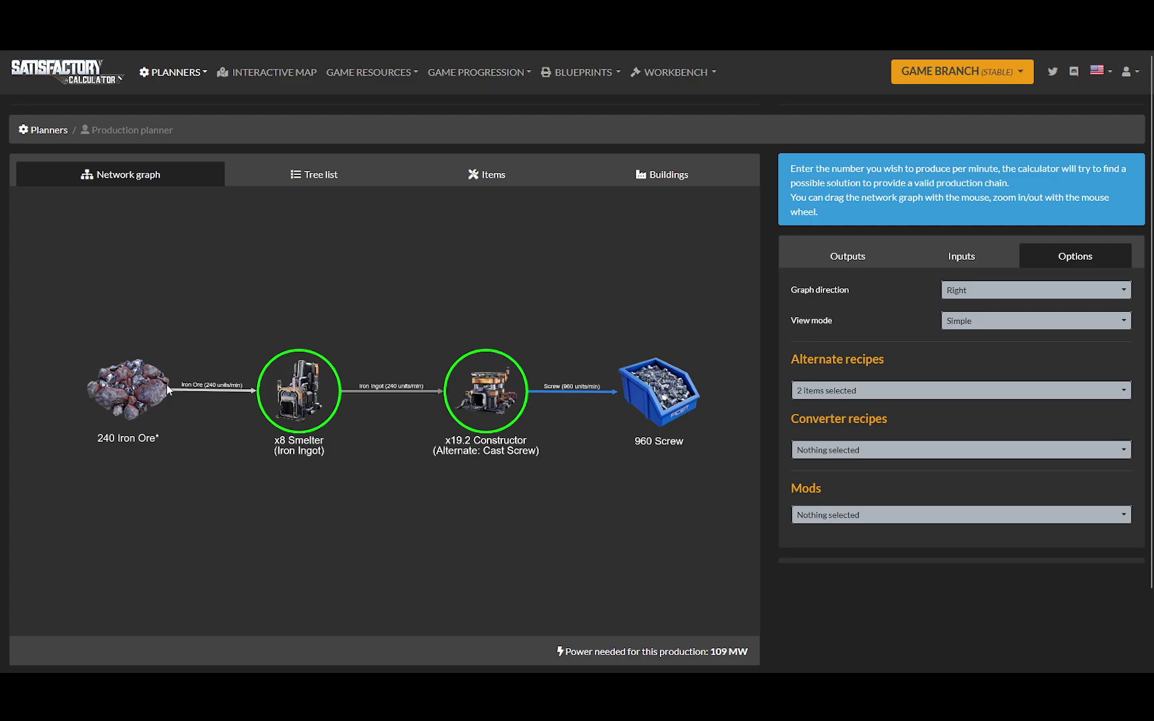
drag(166, 385, 151, 387)
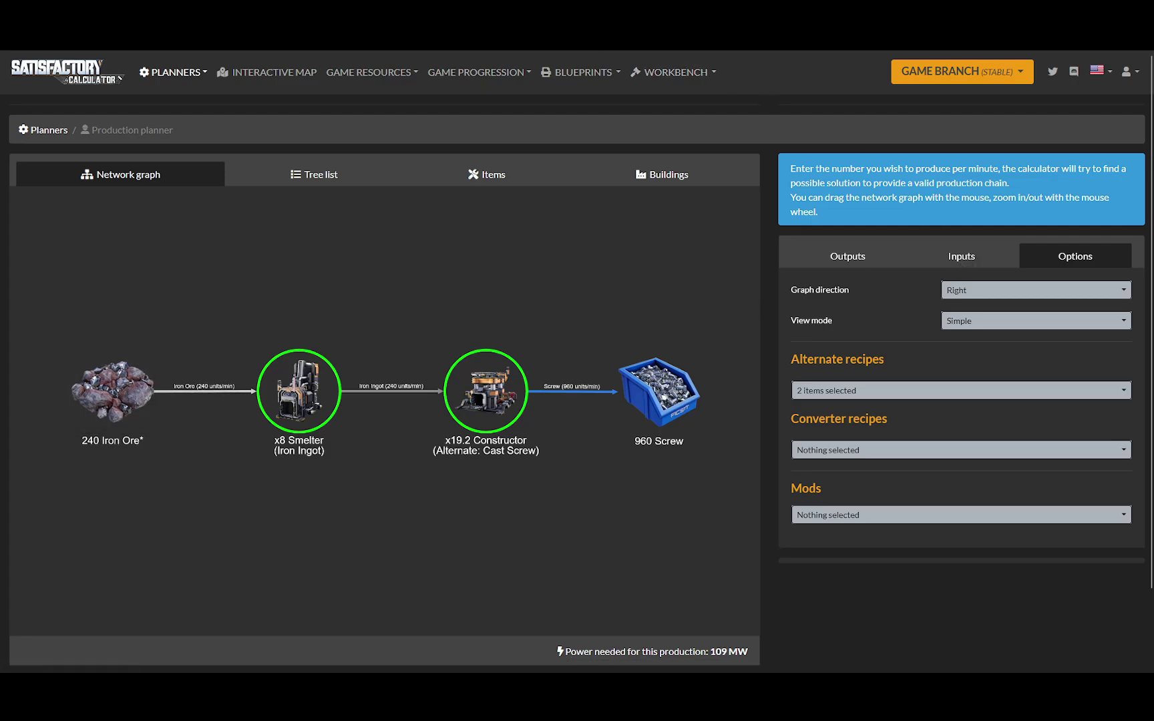
- Check the wiki's 480 rate for a Pure Iron Ore node, then return to the planner
key(ctrl+Tab)
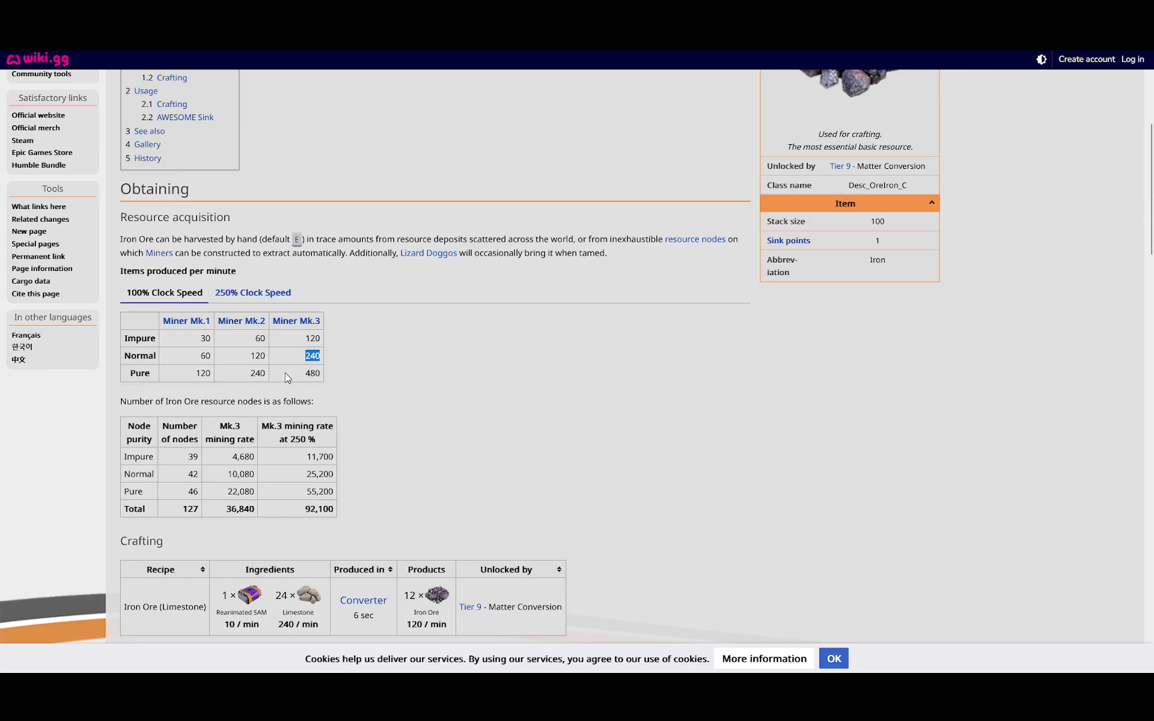
drag(301, 378, 326, 378)
key(ctrl+Tab)
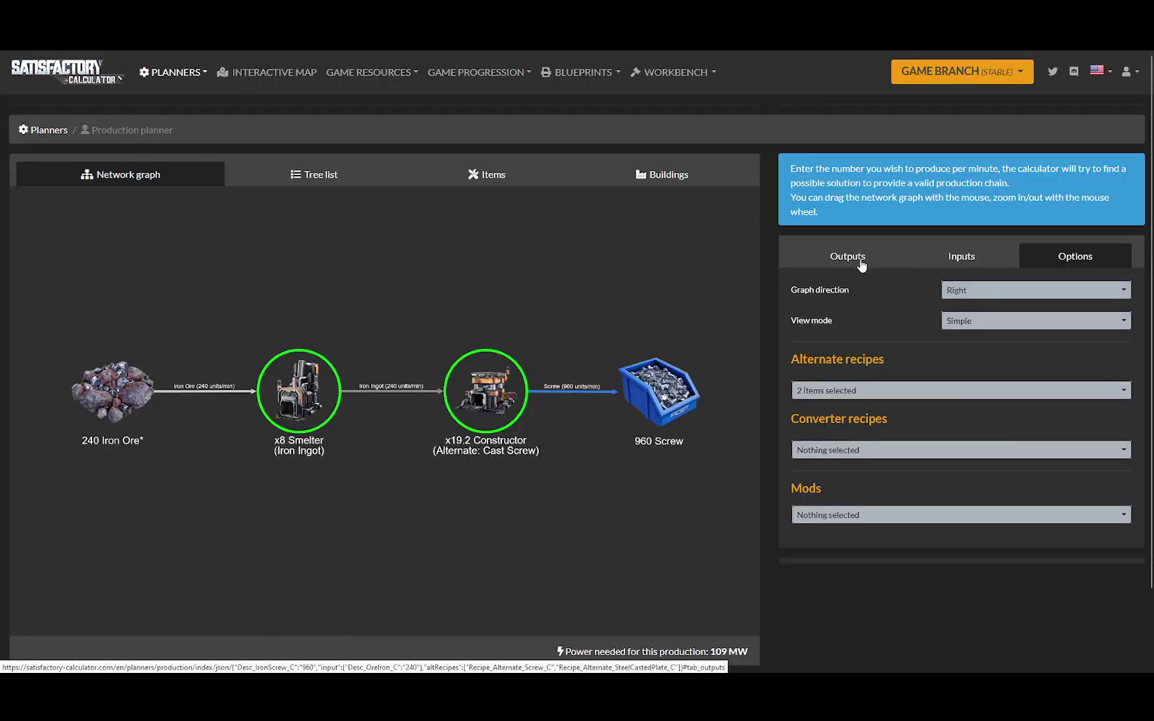
- Change the Iron Ore input amount from 240 to 480
click(961, 257)
double_click(940, 362)
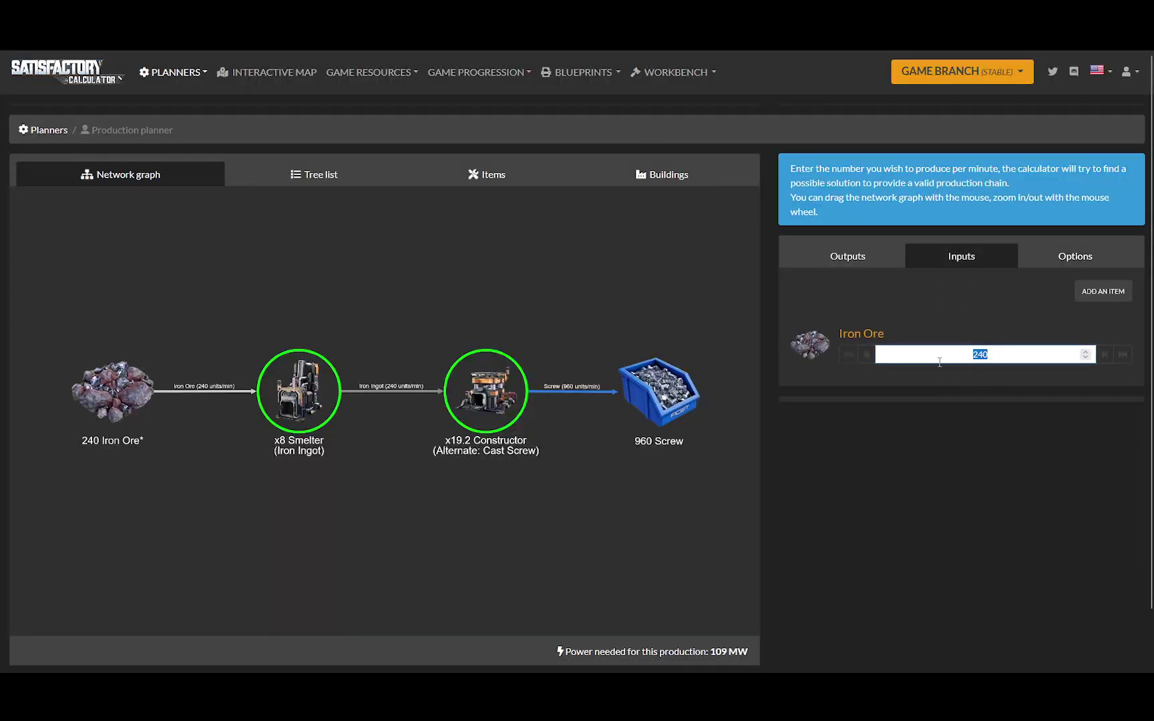
text(480)
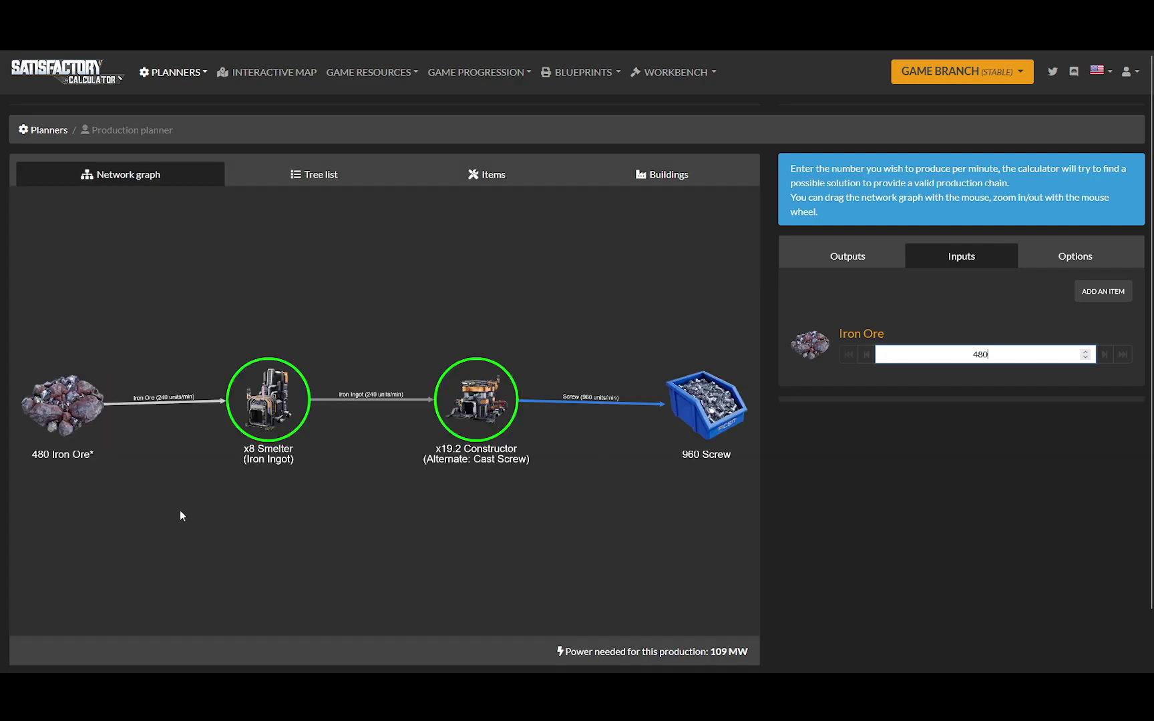